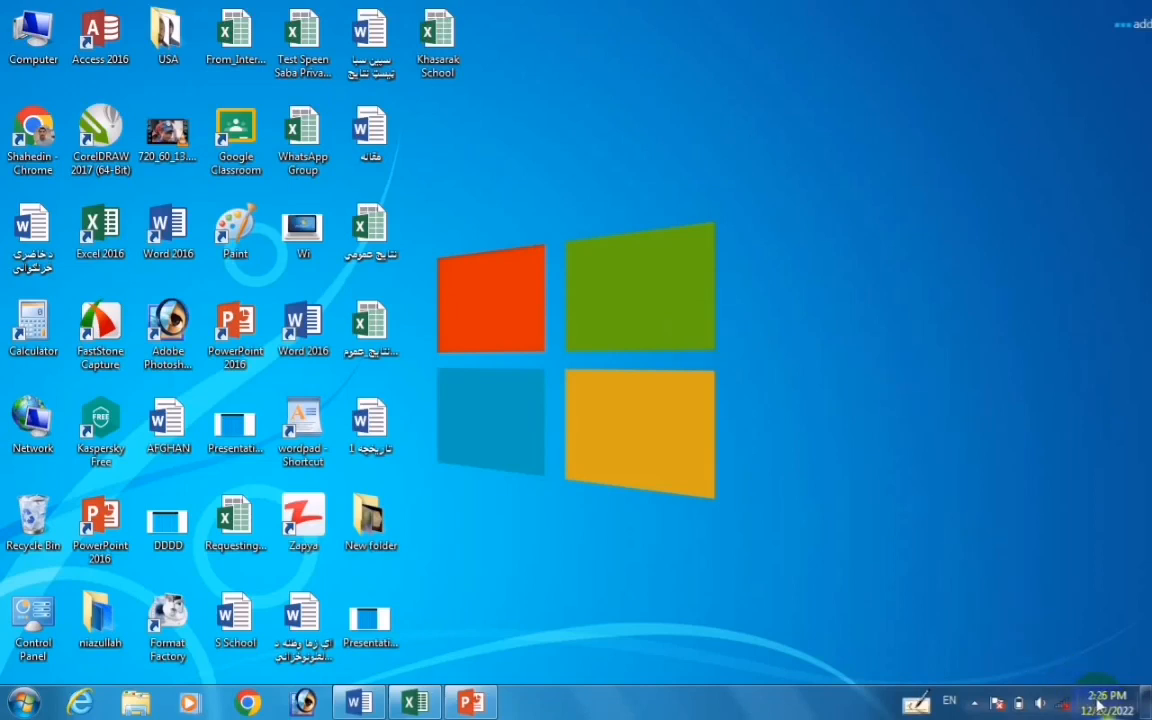
# - Check the current date on the system clock and refresh the desktop
pyautogui.moveTo(1095, 712)
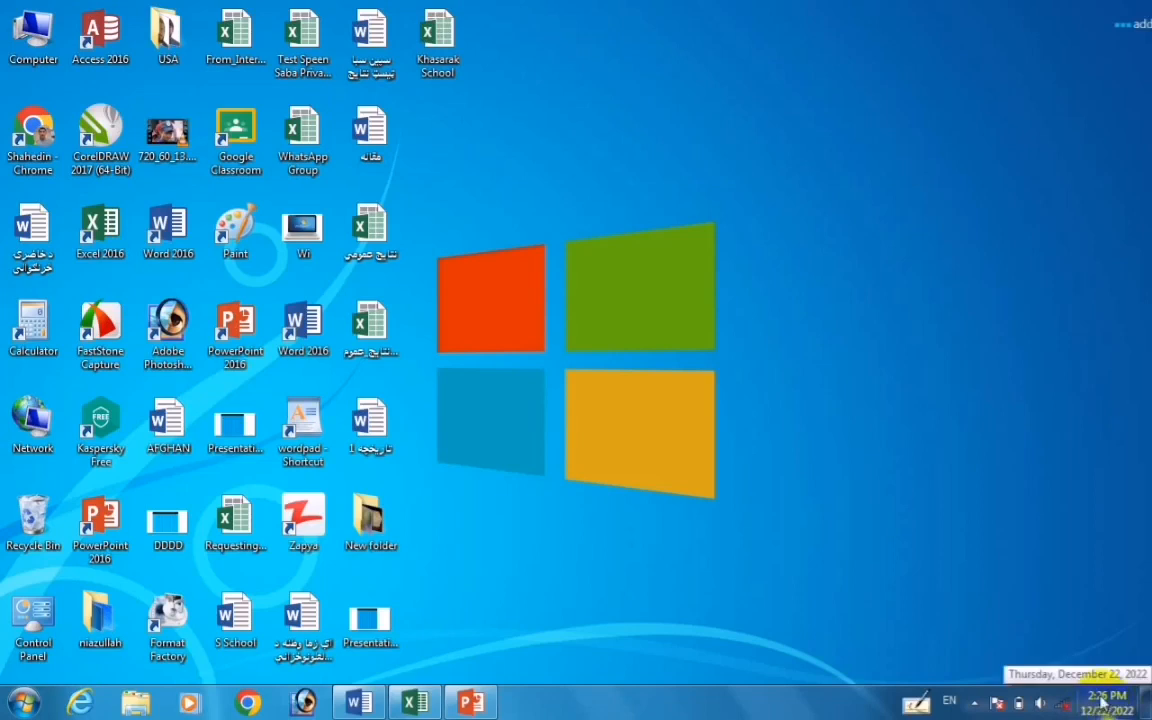
pyautogui.click(1101, 701)
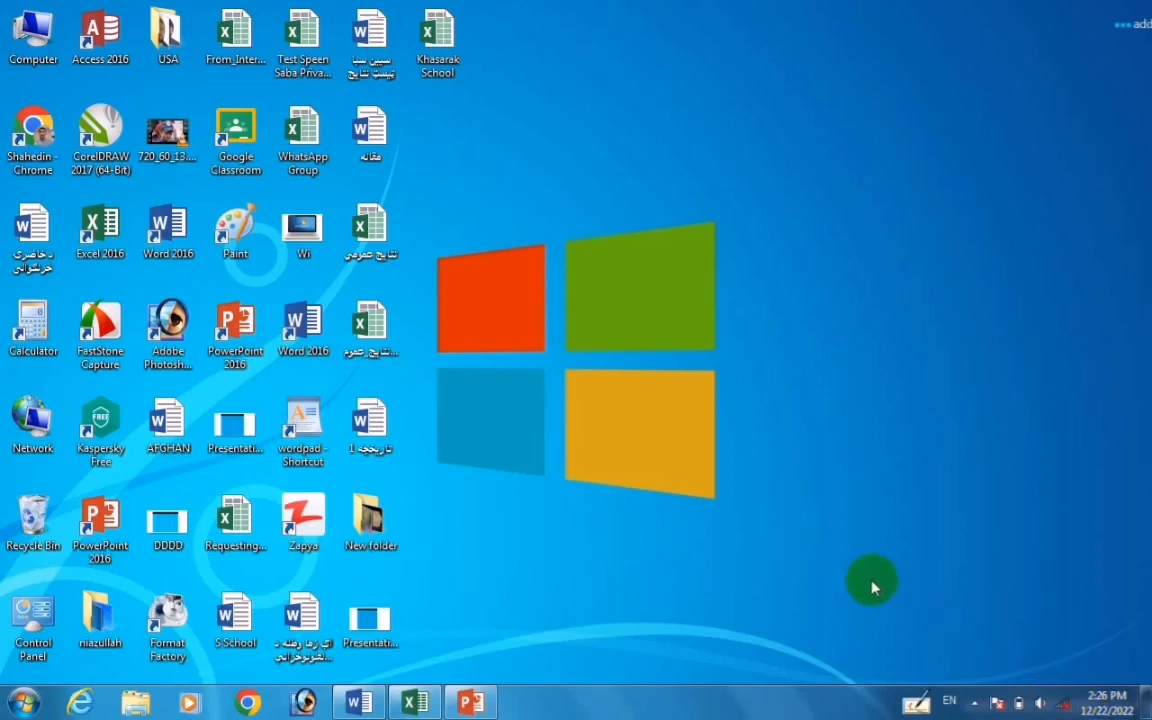
pyautogui.rightClick(782, 478)
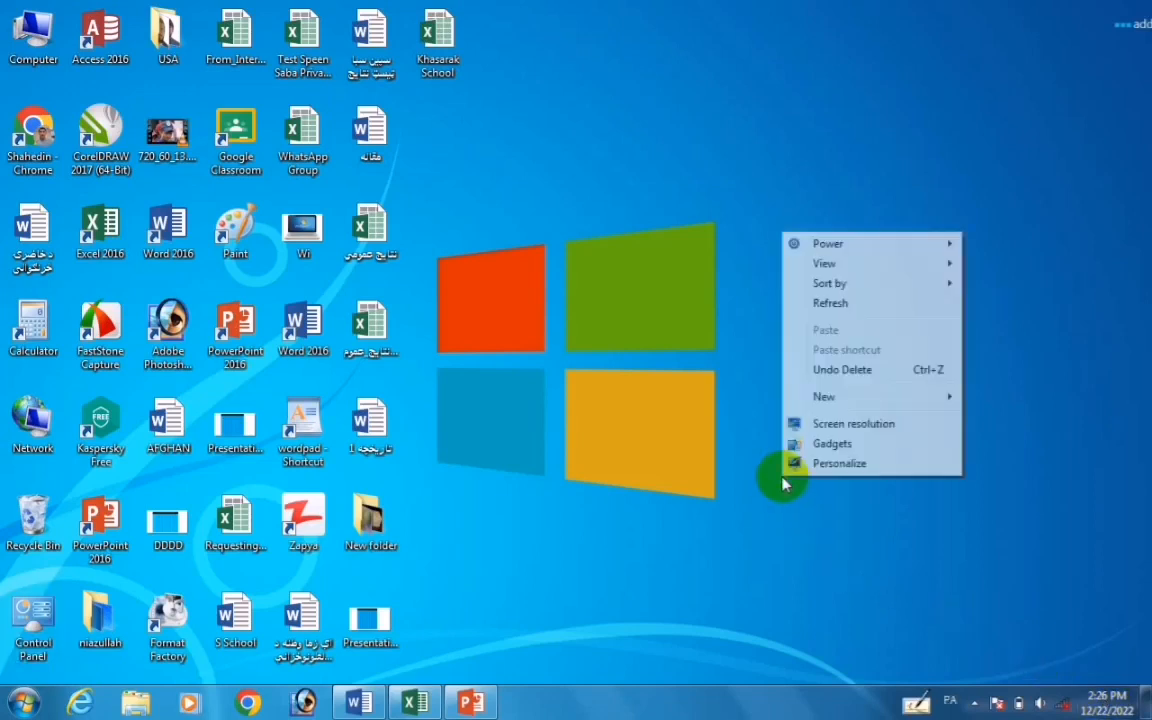
pyautogui.click(829, 304)
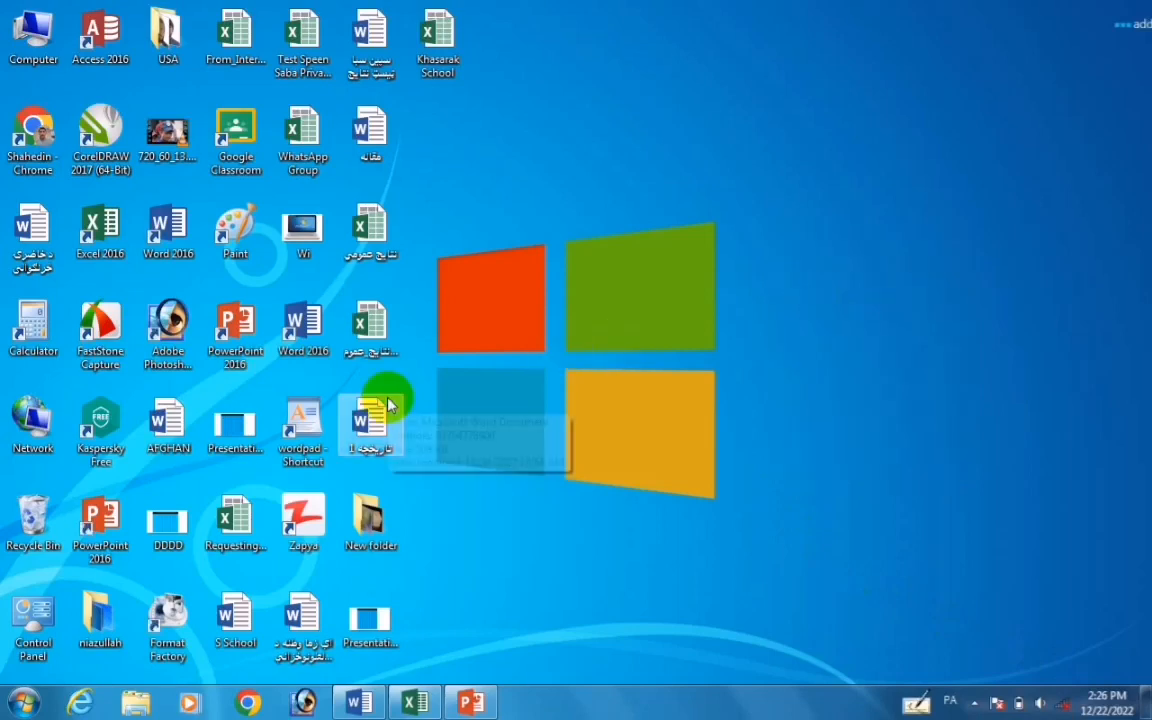
# - Open Control Panel from the desktop, view its Date and Time settings, and close that dialog
pyautogui.doubleClick(33, 627)
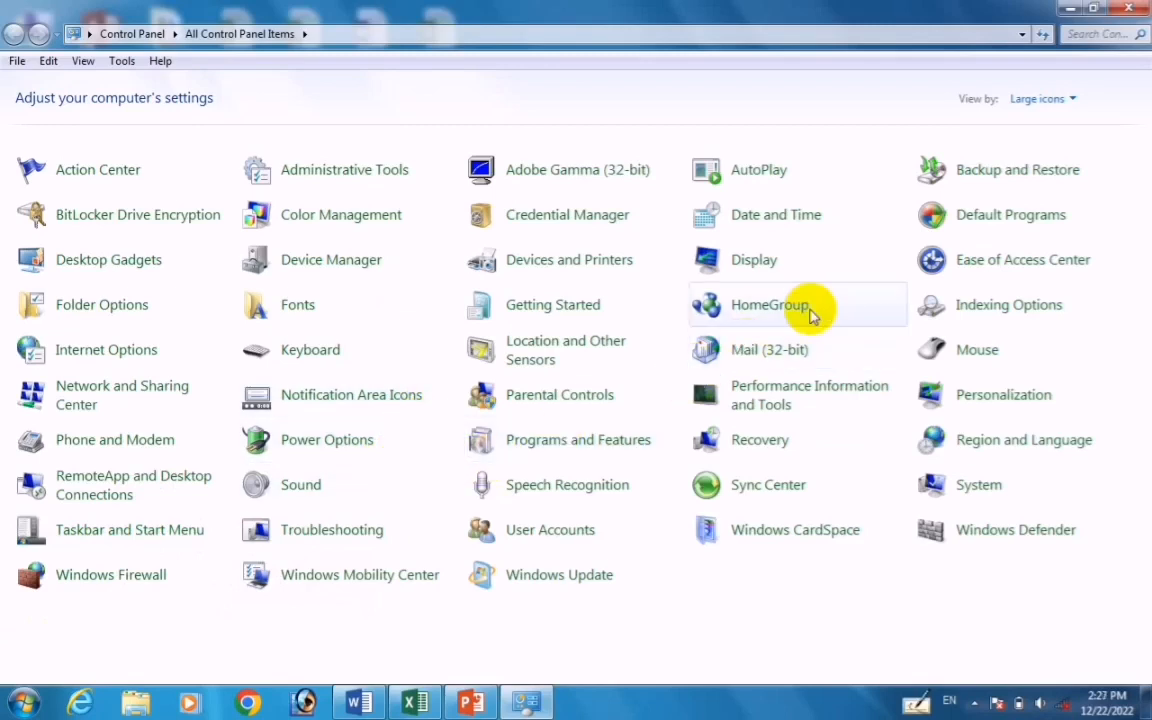
pyautogui.click(753, 222)
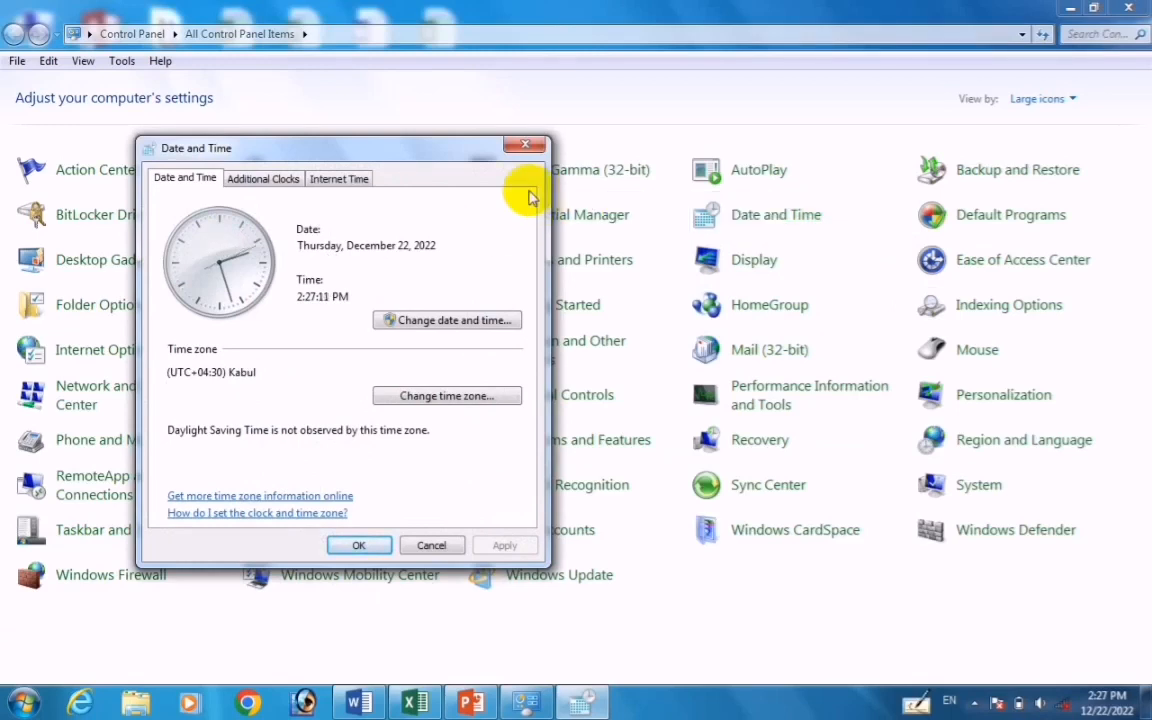
pyautogui.click(525, 145)
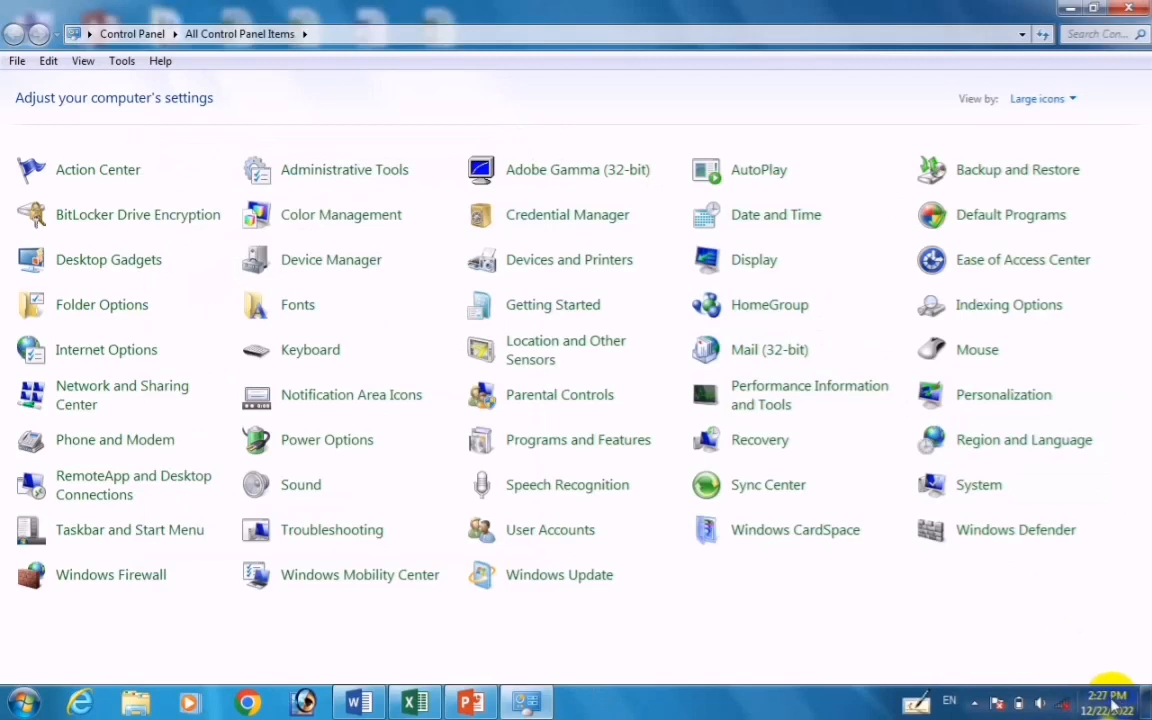
# - Open the Date and Time settings through the system clock's calendar pop-up and close the dialog again
pyautogui.moveTo(1112, 704)
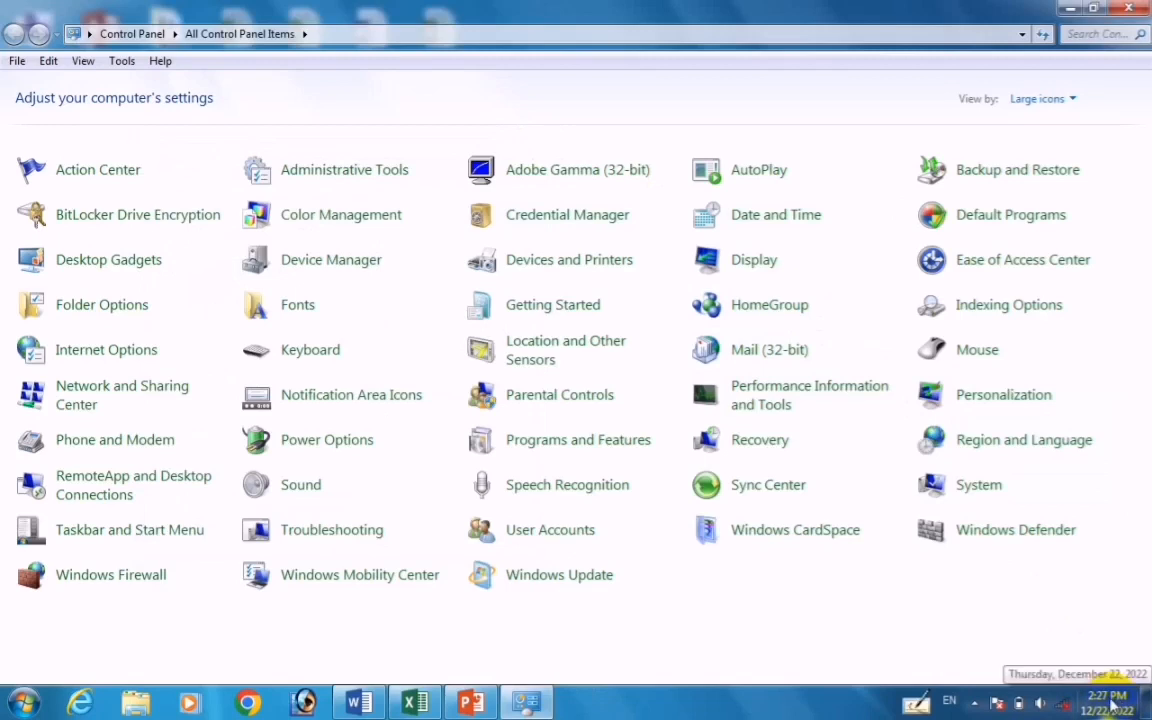
pyautogui.click(1112, 704)
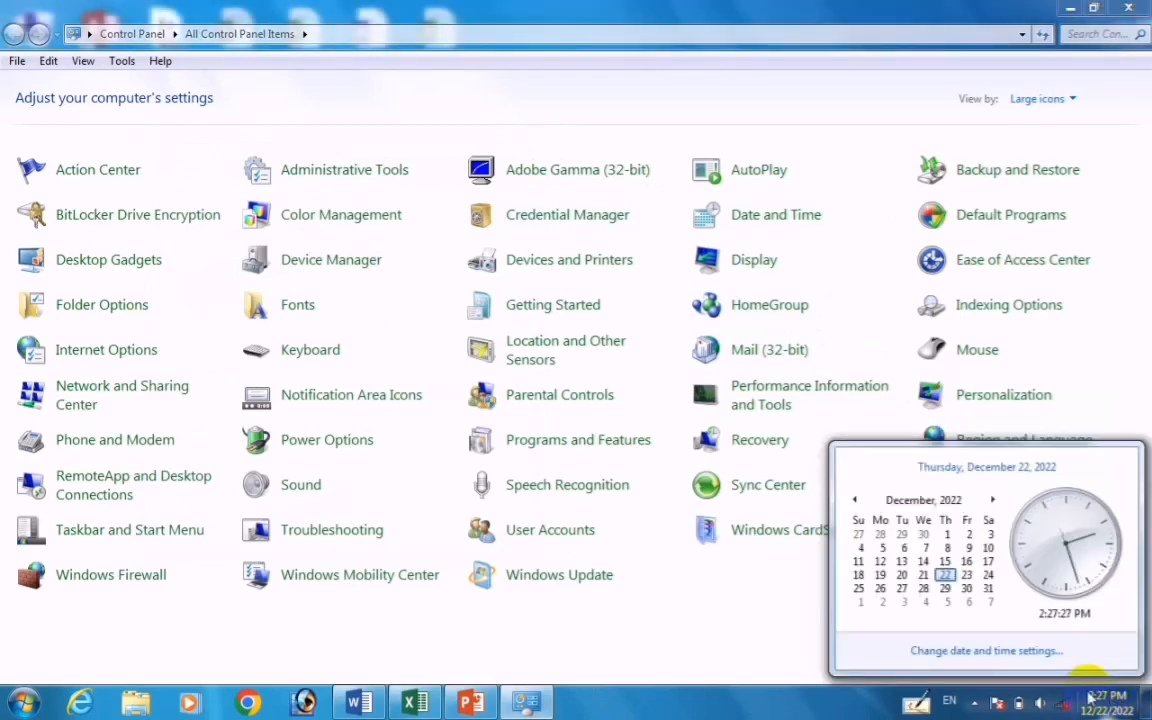
pyautogui.click(985, 655)
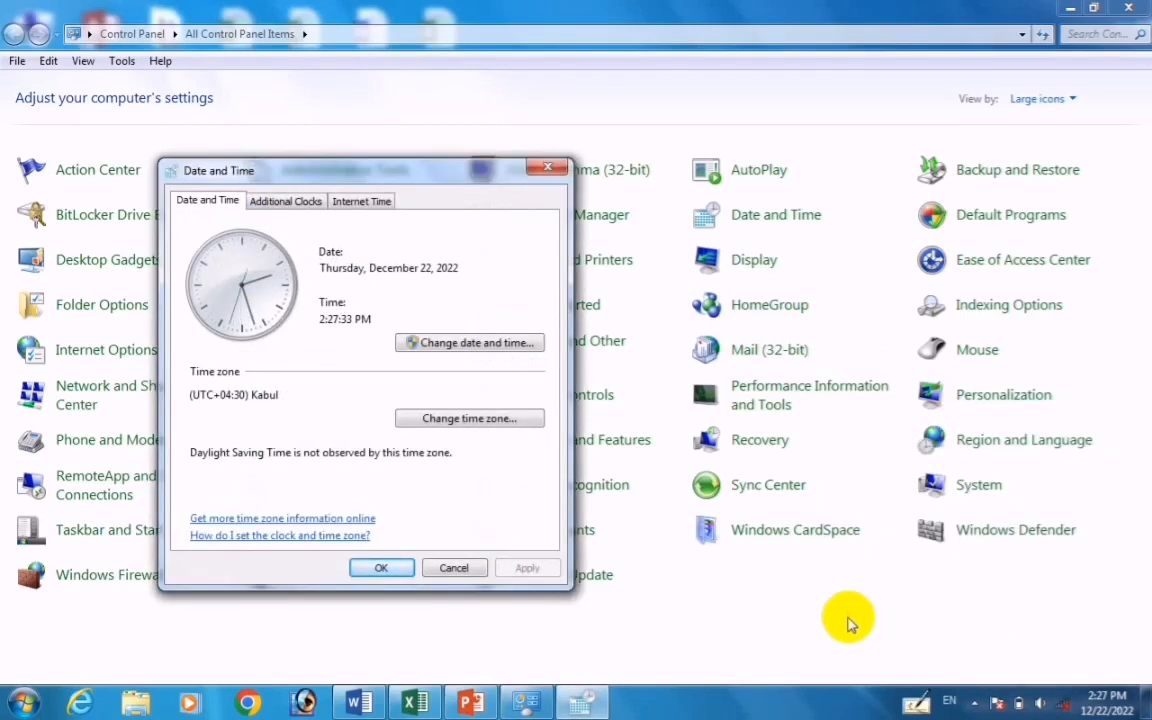
pyautogui.click(549, 168)
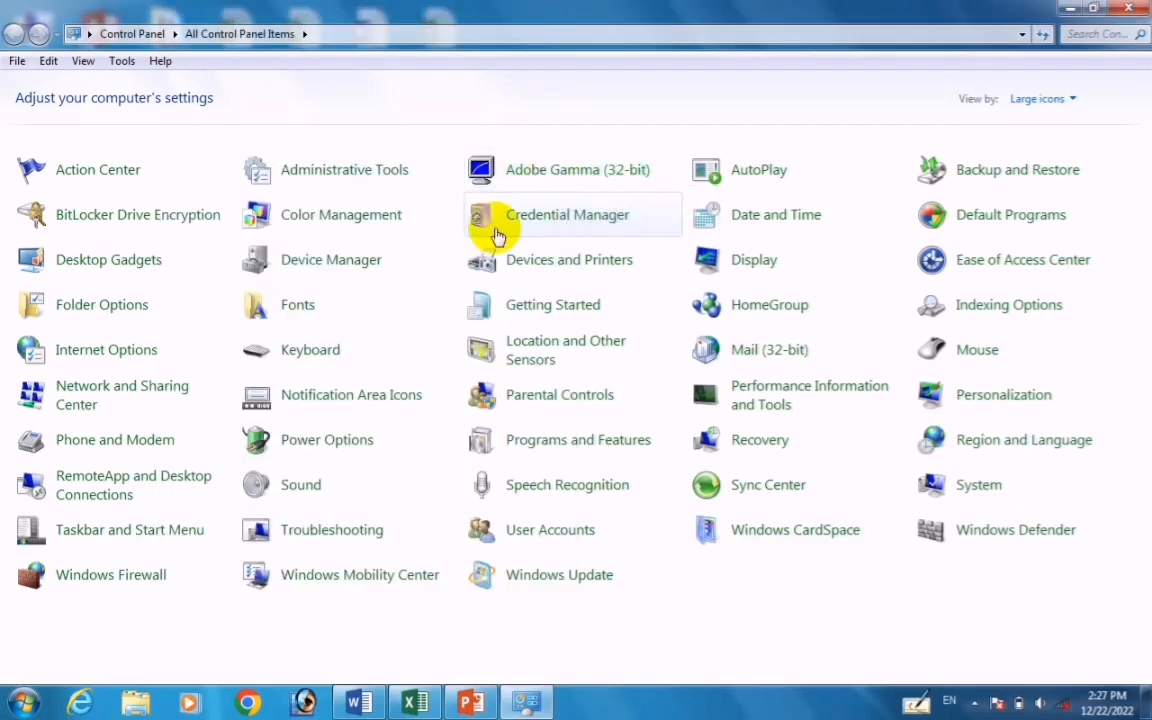
# - Open Date and Time from Control Panel and move its dialog away from the screen corner
pyautogui.click(757, 218)
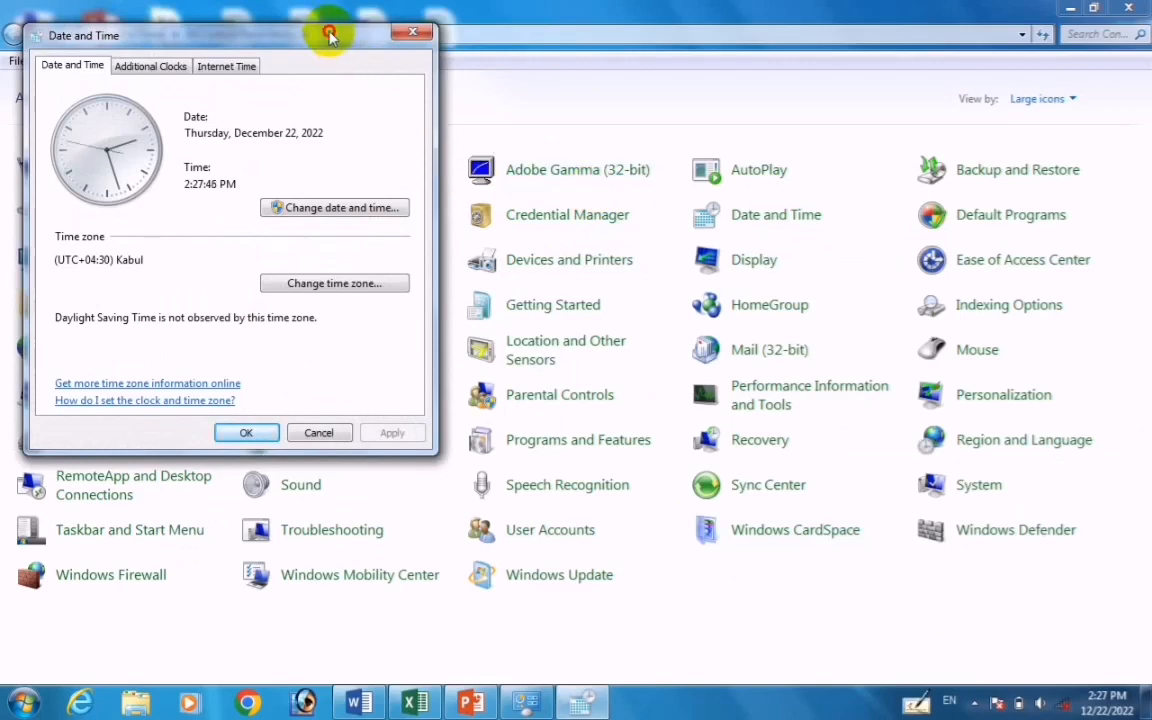
pyautogui.moveTo(330, 36); pyautogui.dragTo(507, 70)
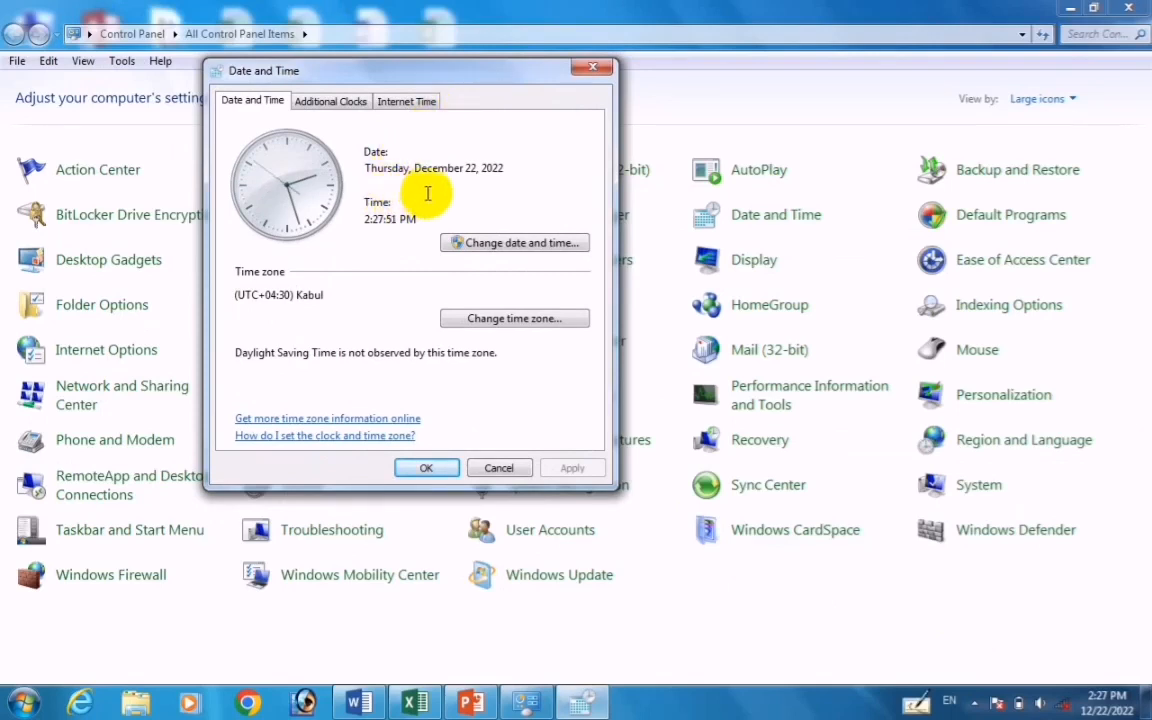
# - Open the date and time change dialog, try December 23, 24 and 15, and reselect December 22, 2022
pyautogui.click(513, 244)
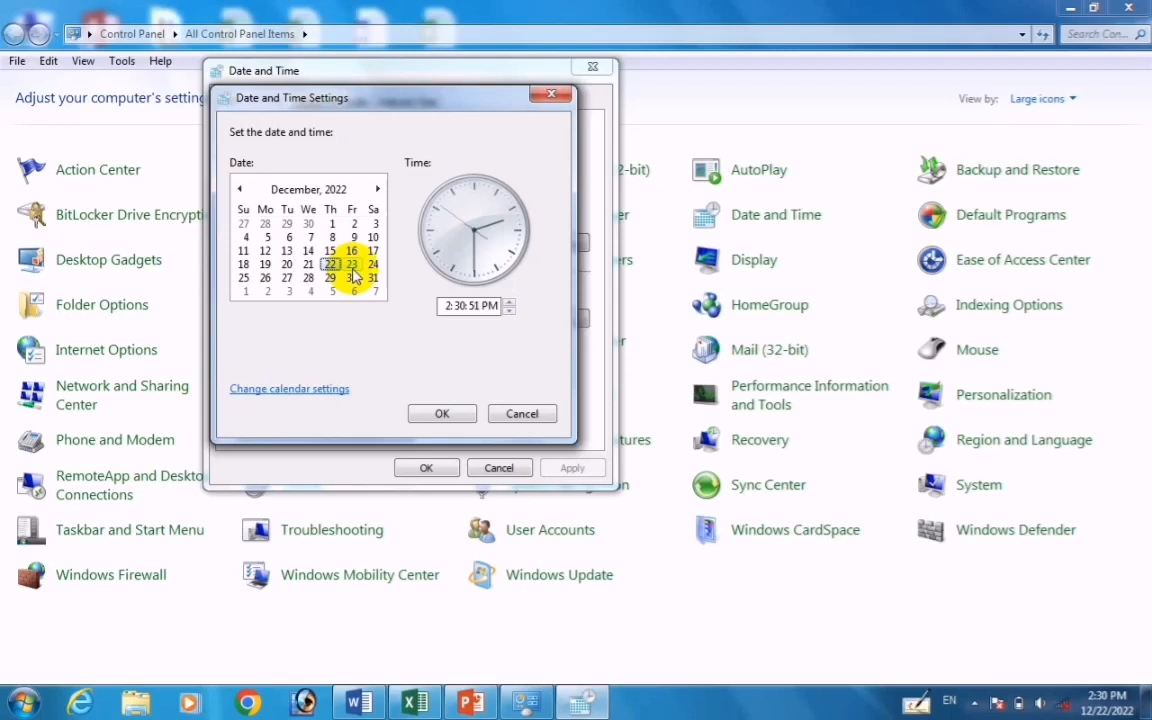
pyautogui.click(353, 268)
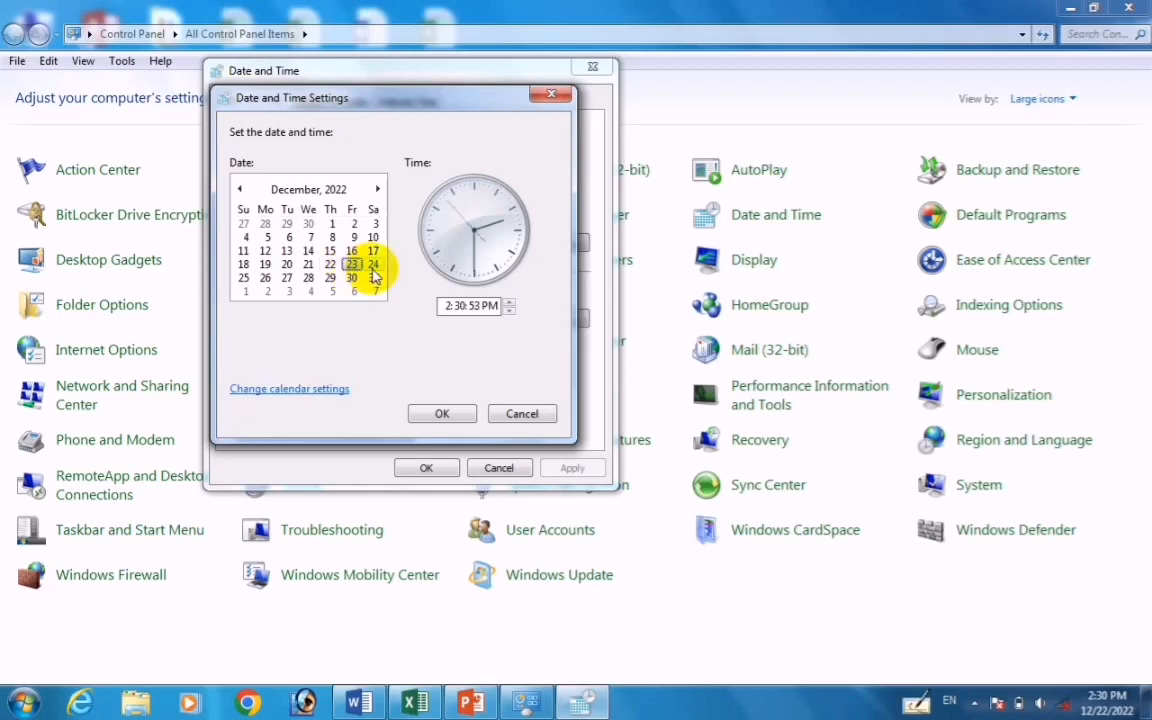
pyautogui.click(373, 266)
pyautogui.click(331, 253)
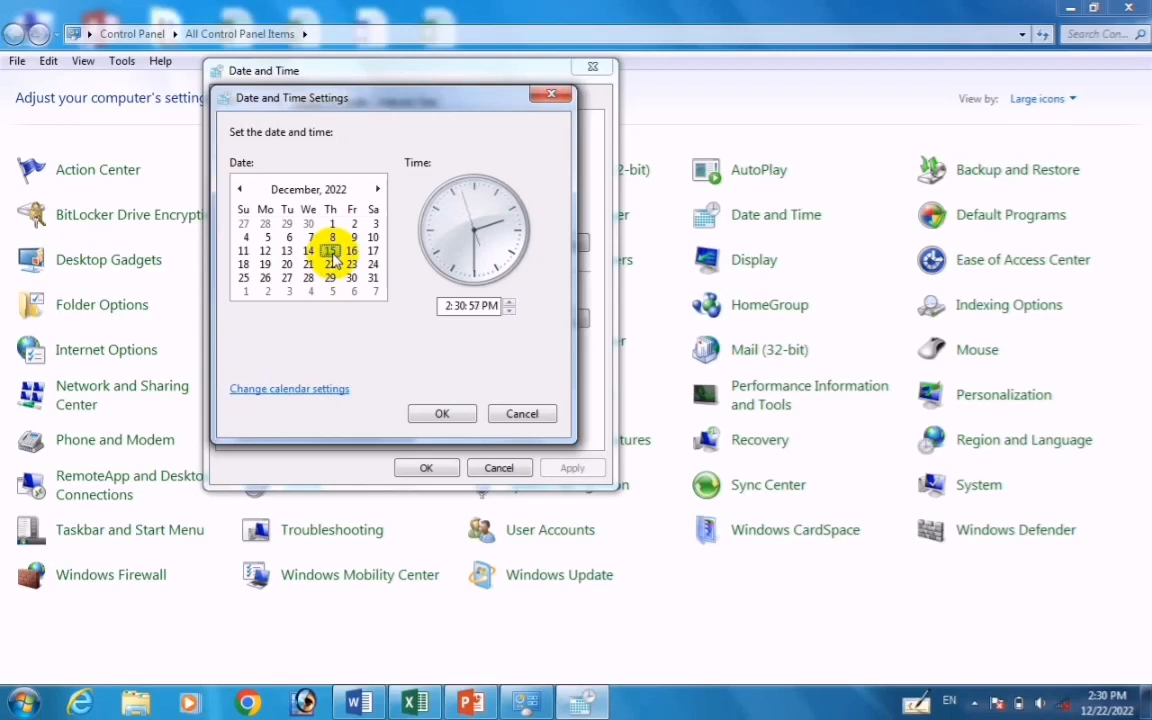
pyautogui.click(330, 264)
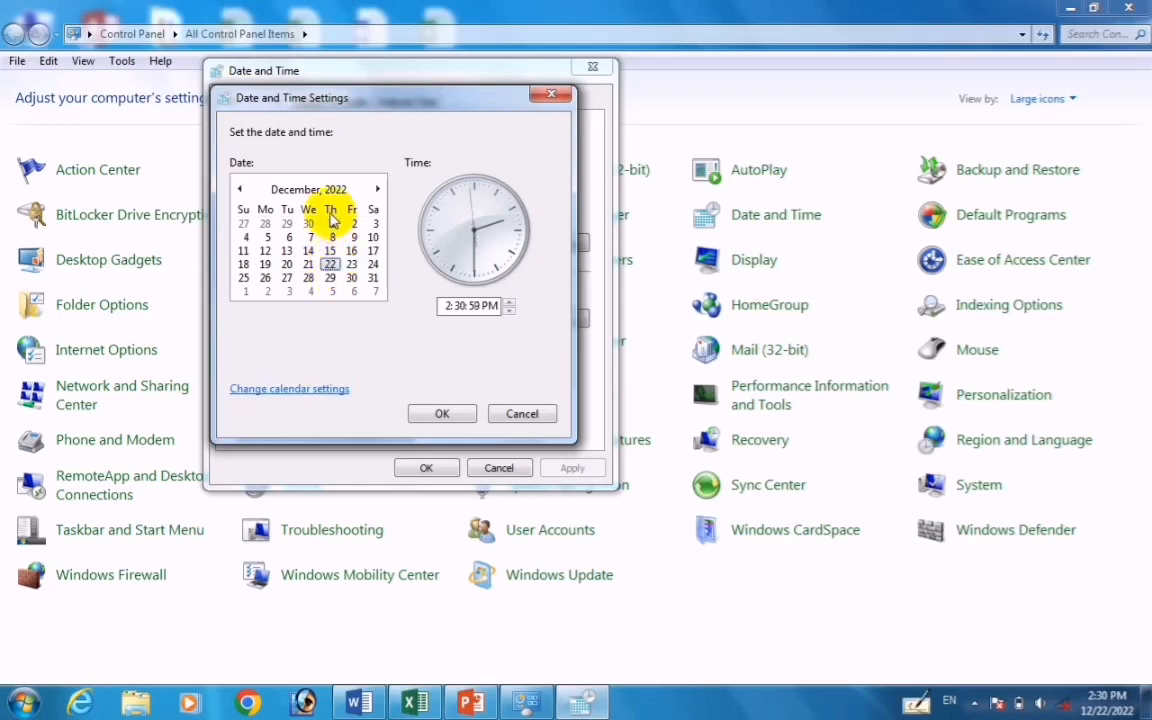
# - Browse the calendar back to October 2022 and forward again to December 2022
pyautogui.click(241, 190)
pyautogui.click(241, 190)
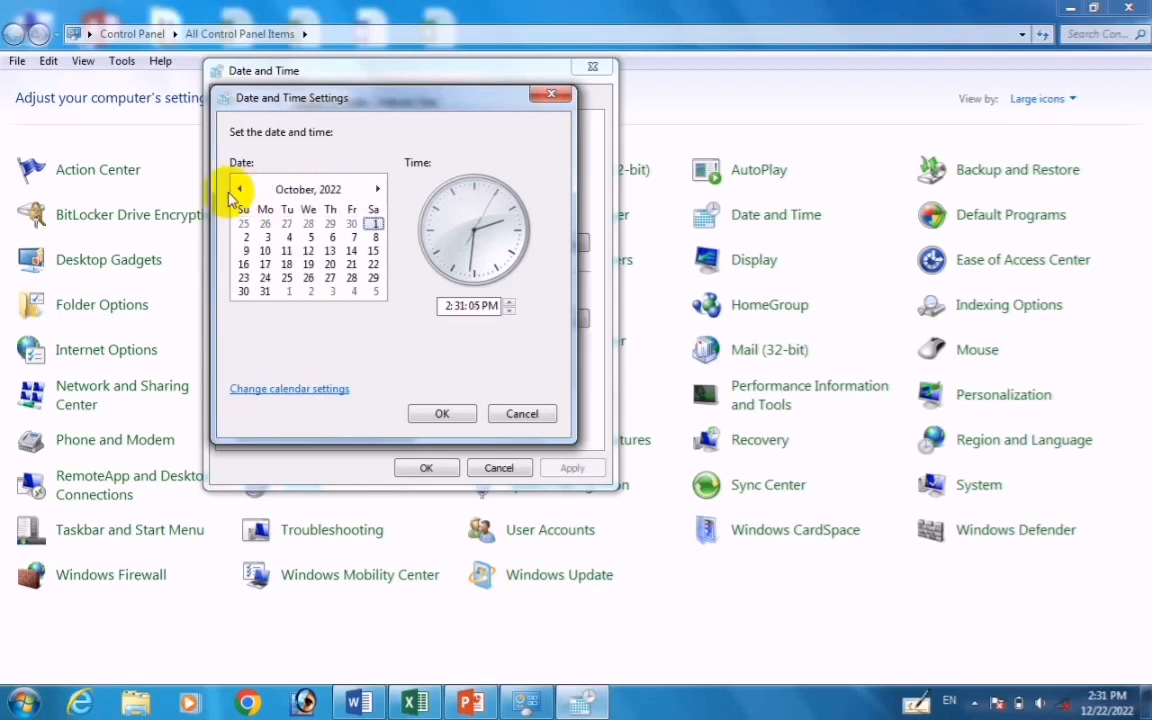
pyautogui.click(379, 190)
pyautogui.click(379, 190)
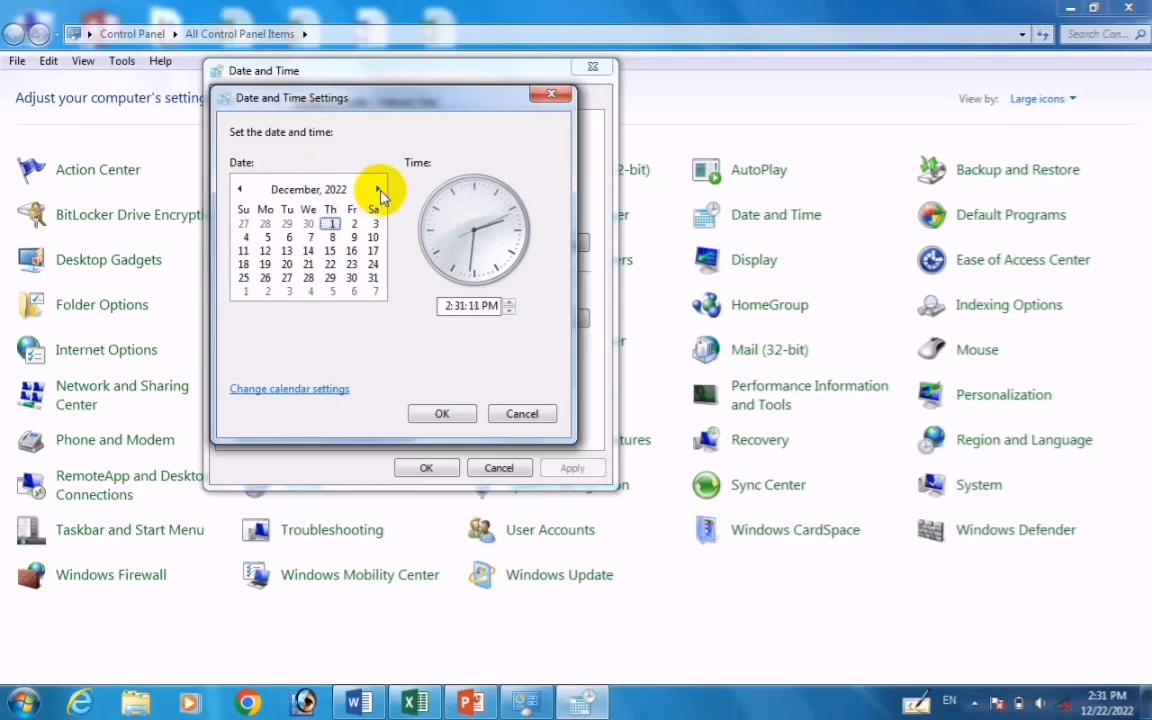
# - Browse the calendar's month overview forward to 2023 and back to 2022, and discard the date changes
pyautogui.click(318, 190)
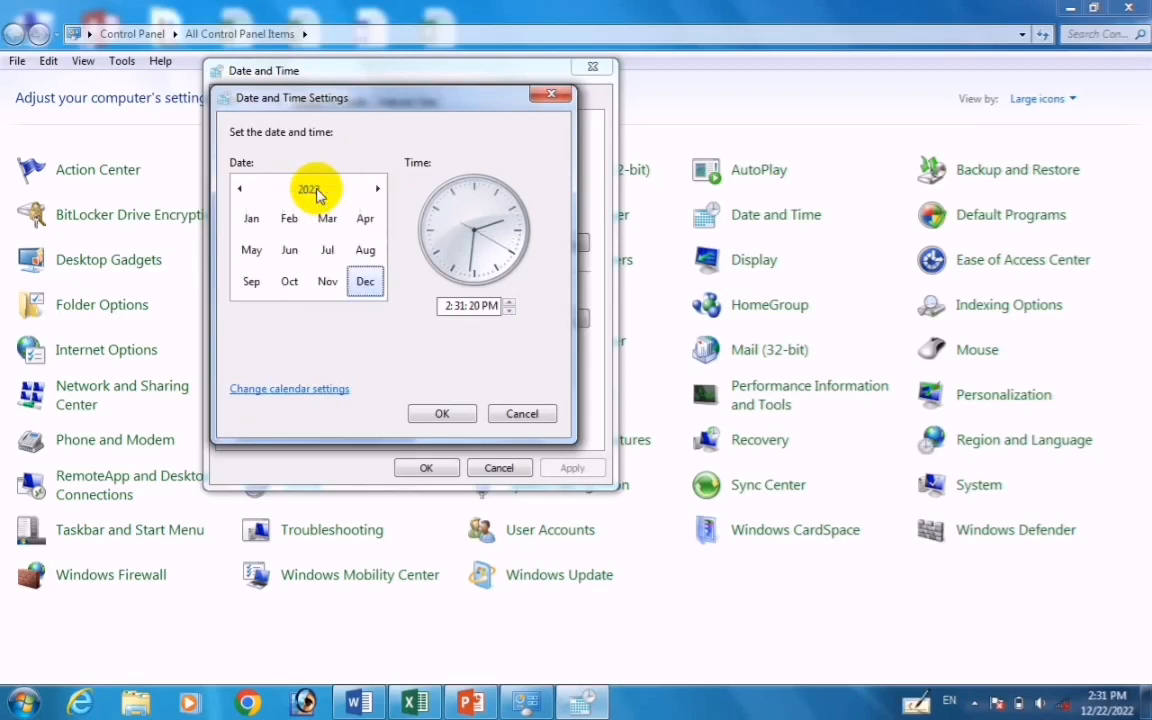
pyautogui.click(377, 189)
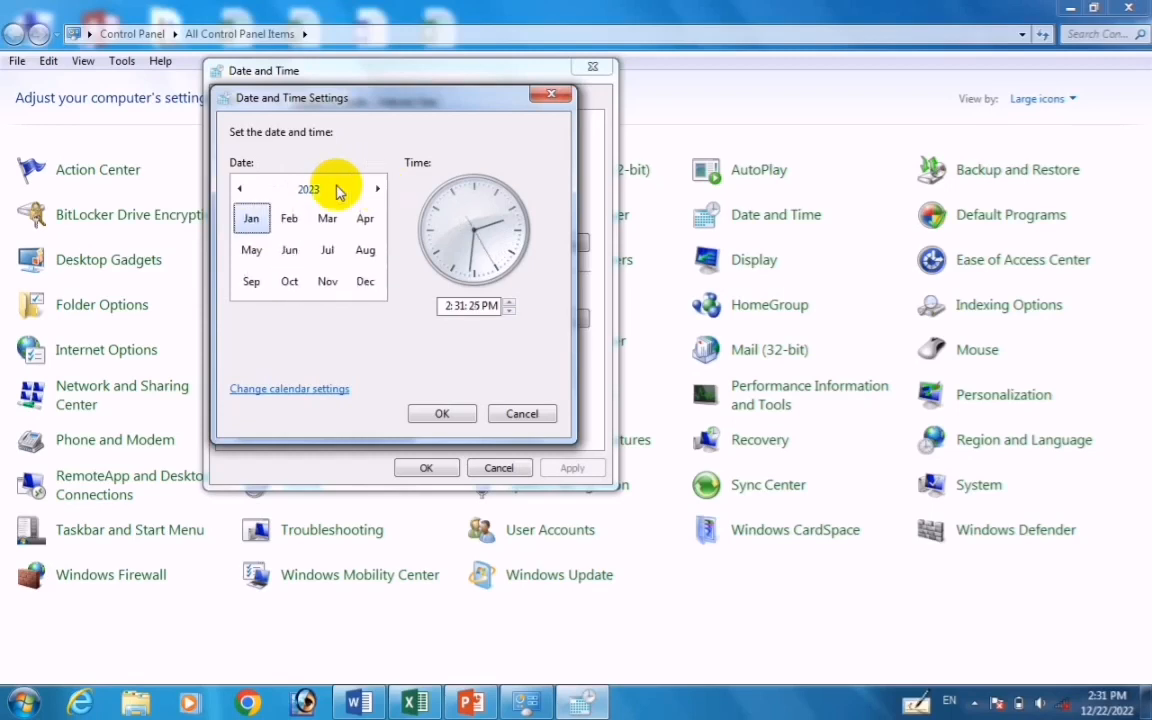
pyautogui.click(243, 190)
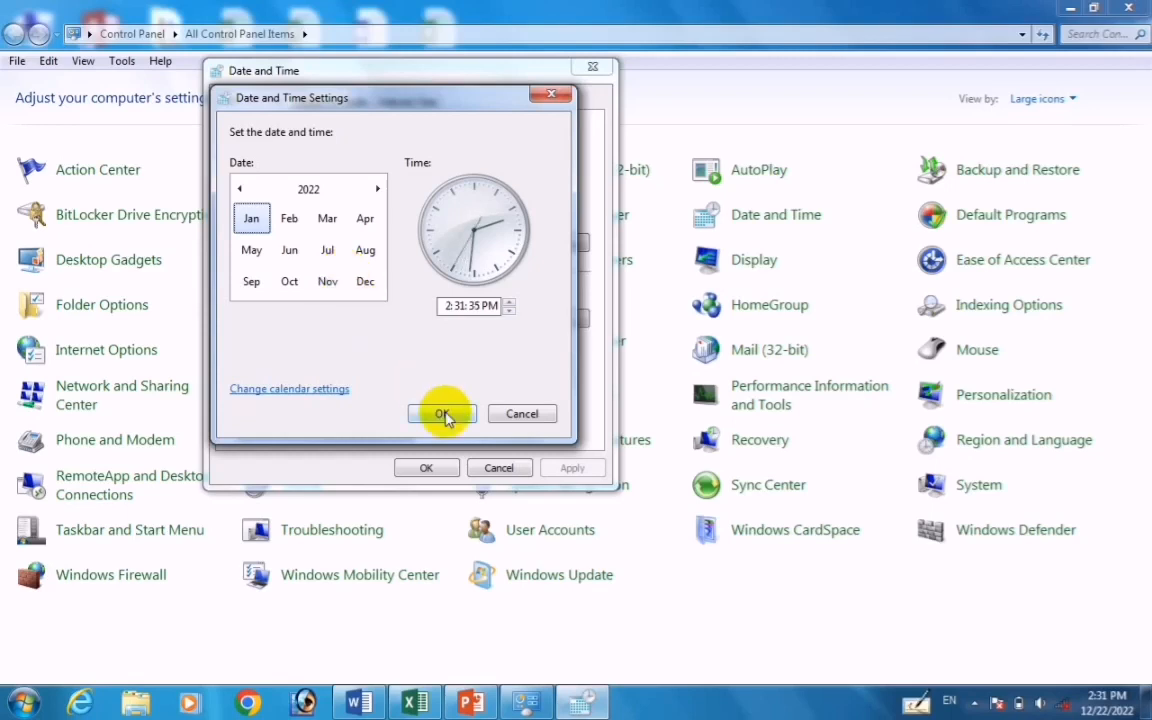
pyautogui.click(497, 414)
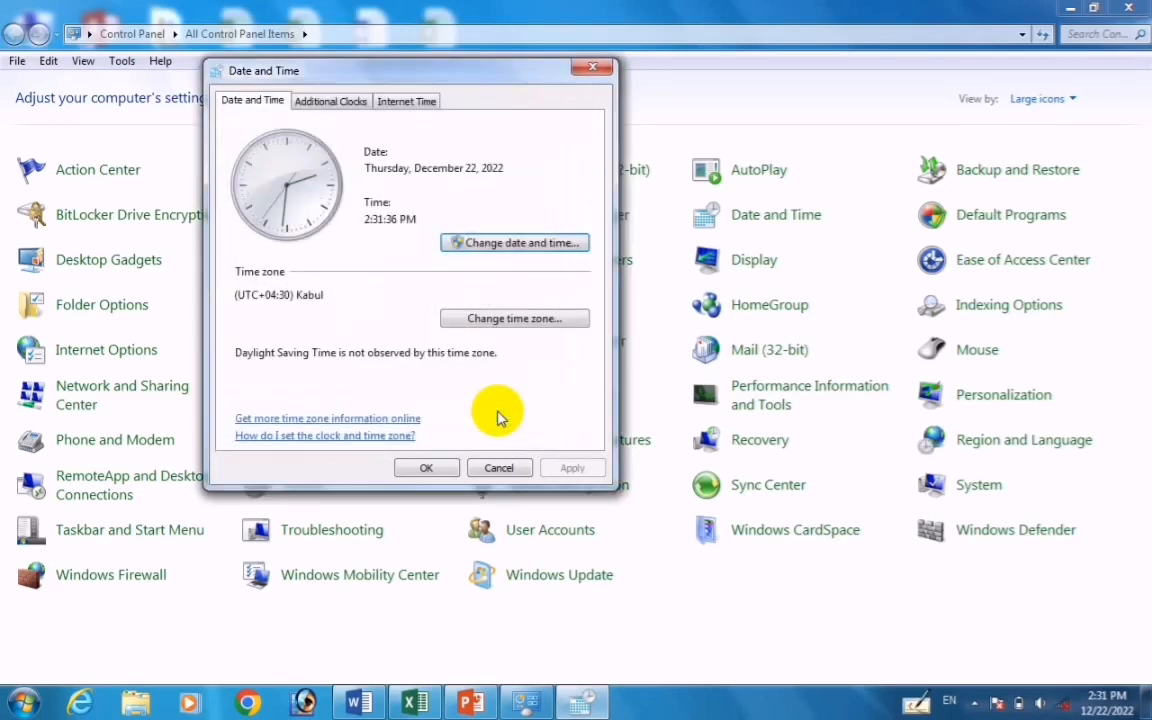
# - Set the system time's hour to 2 and its minutes to 33, apply it, and check the system clock
pyautogui.click(479, 243)
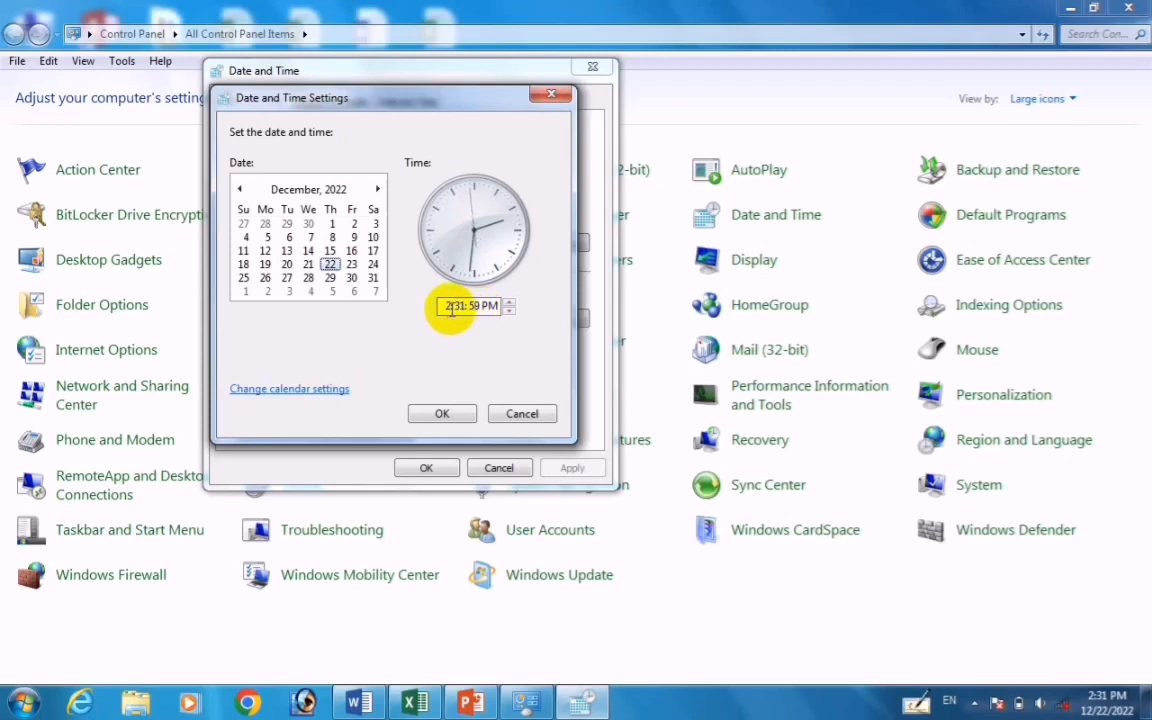
pyautogui.click(450, 307)
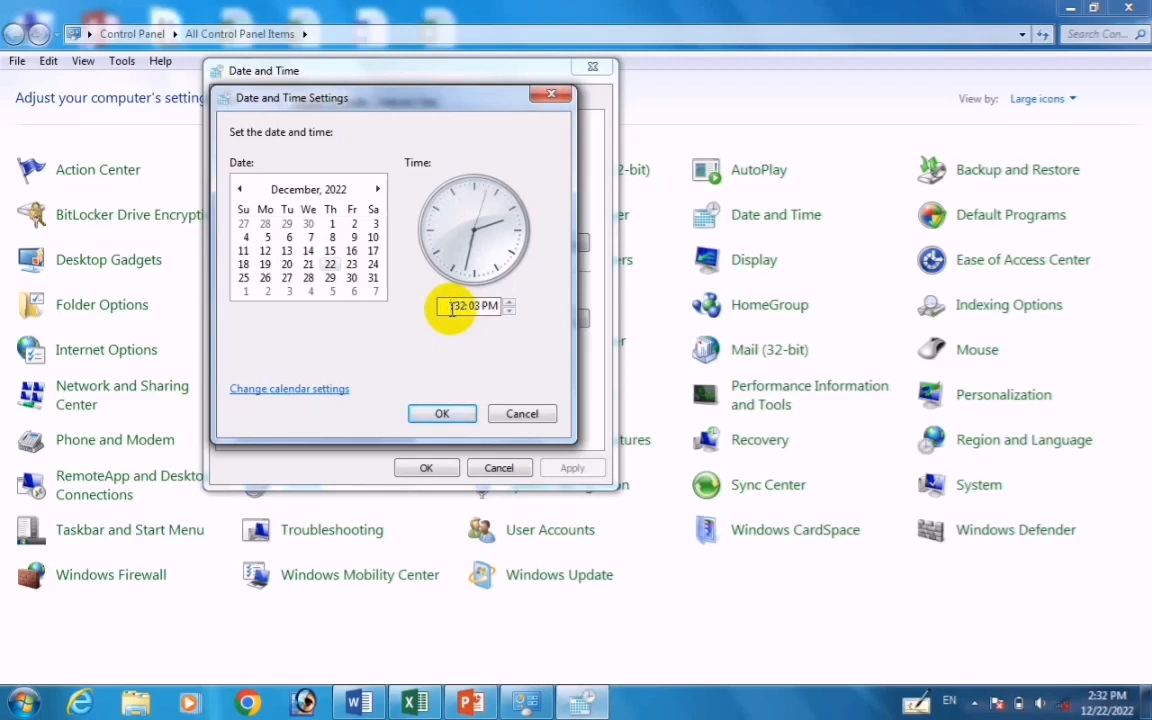
pyautogui.write('32')
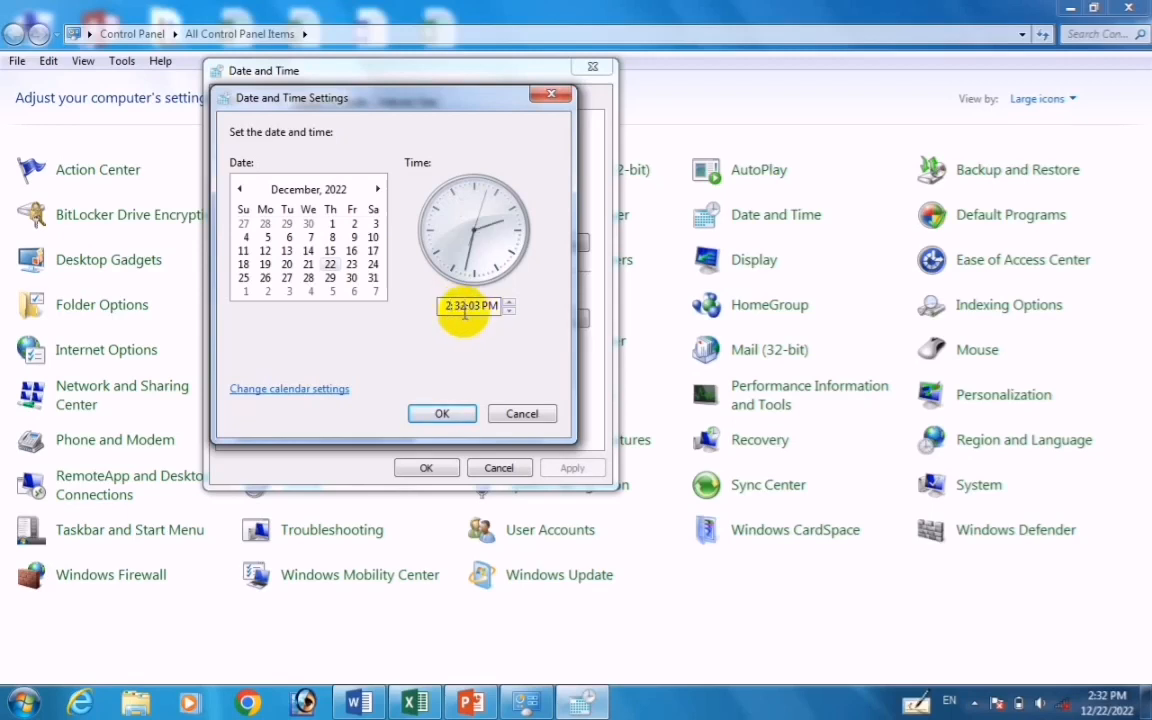
pyautogui.click(464, 306)
pyautogui.write('33')
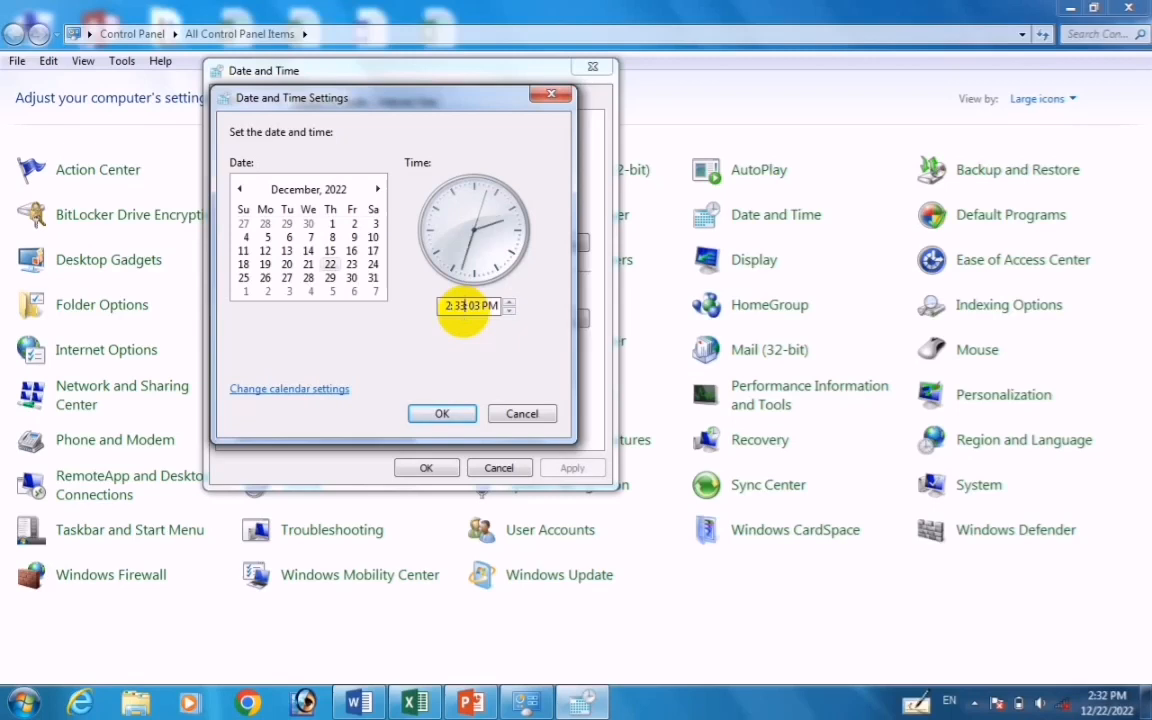
pyautogui.click(510, 308)
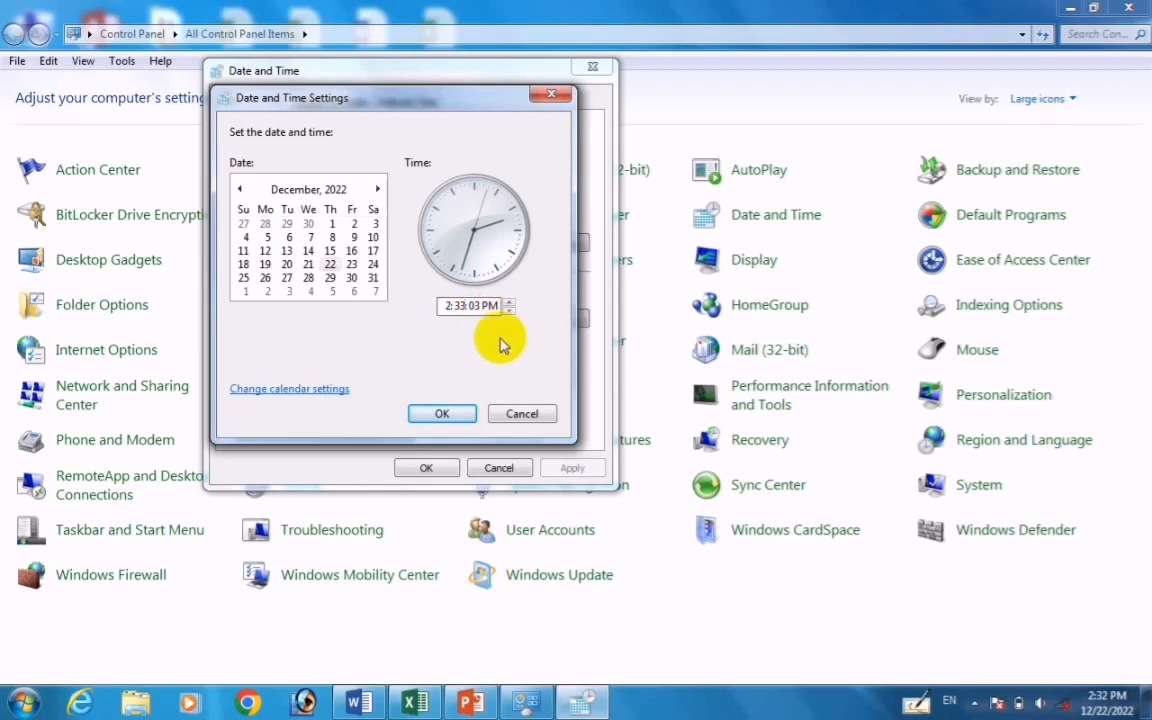
pyautogui.click(442, 414)
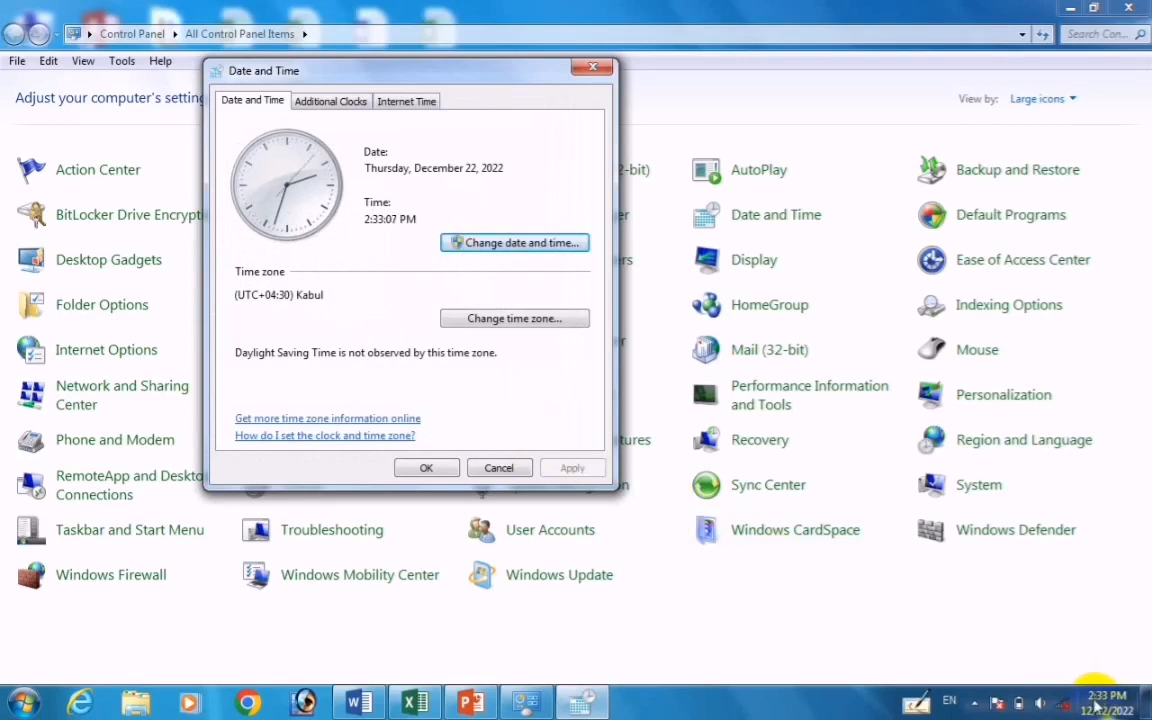
pyautogui.moveTo(1097, 706)
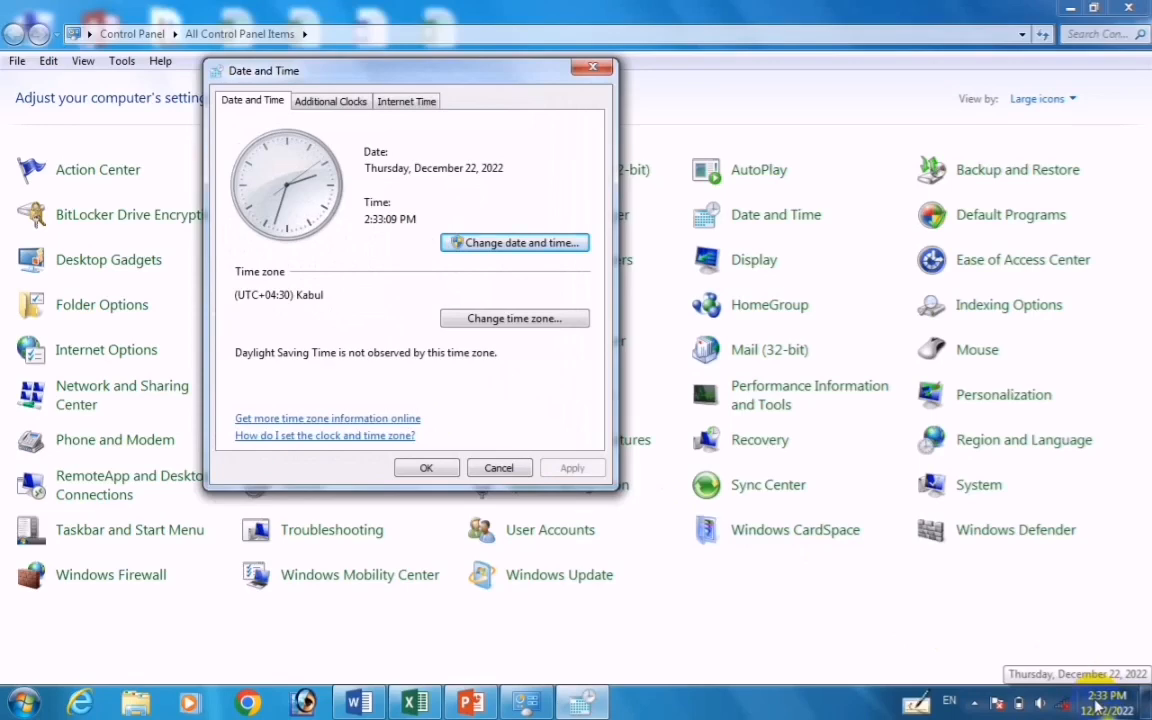
# - Open the date and time change dialog and bring up its calendar format settings
pyautogui.click(522, 241)
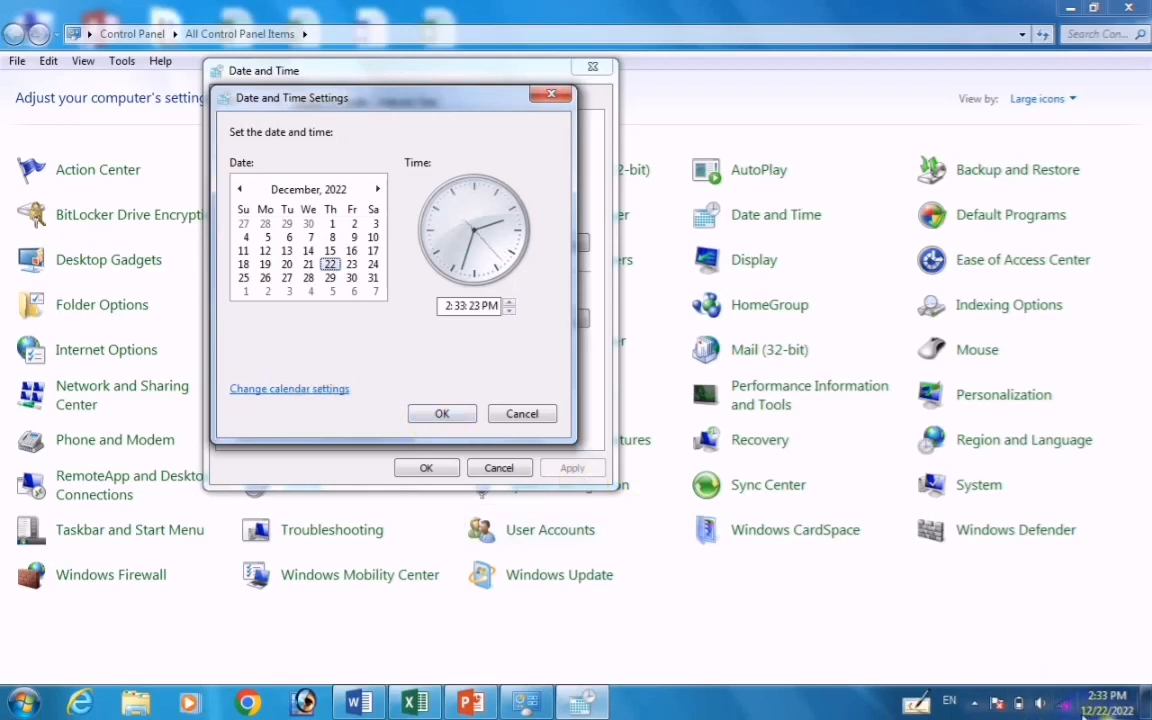
pyautogui.moveTo(1098, 709)
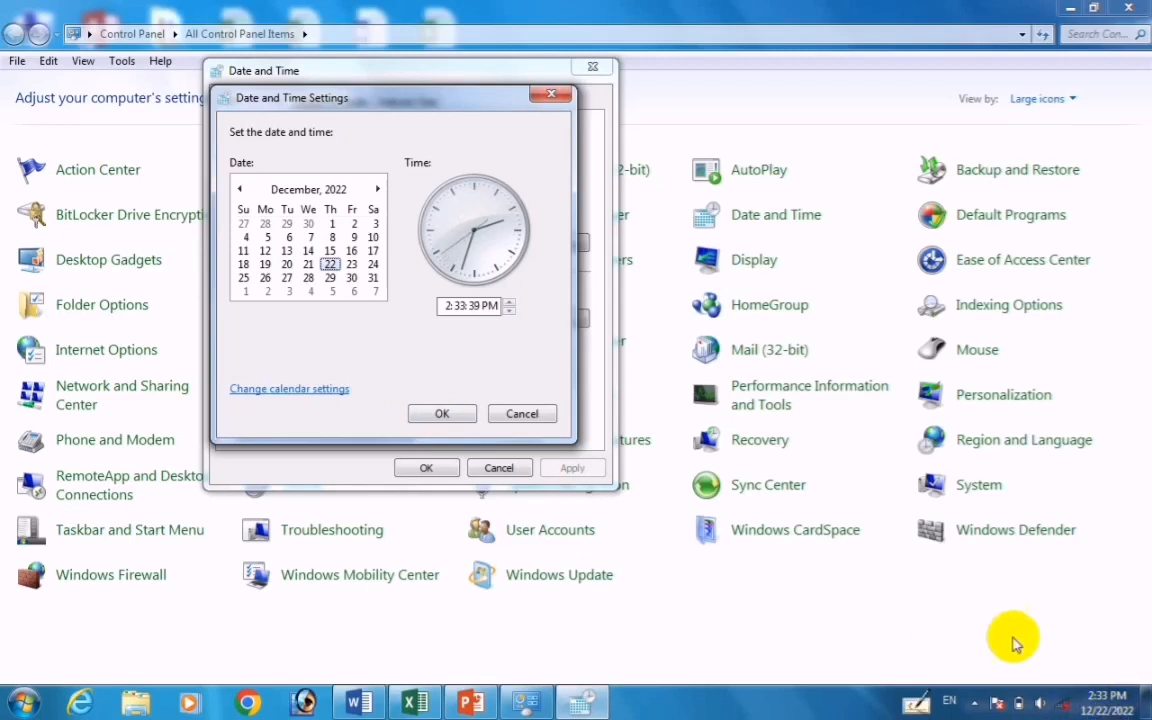
pyautogui.click(312, 392)
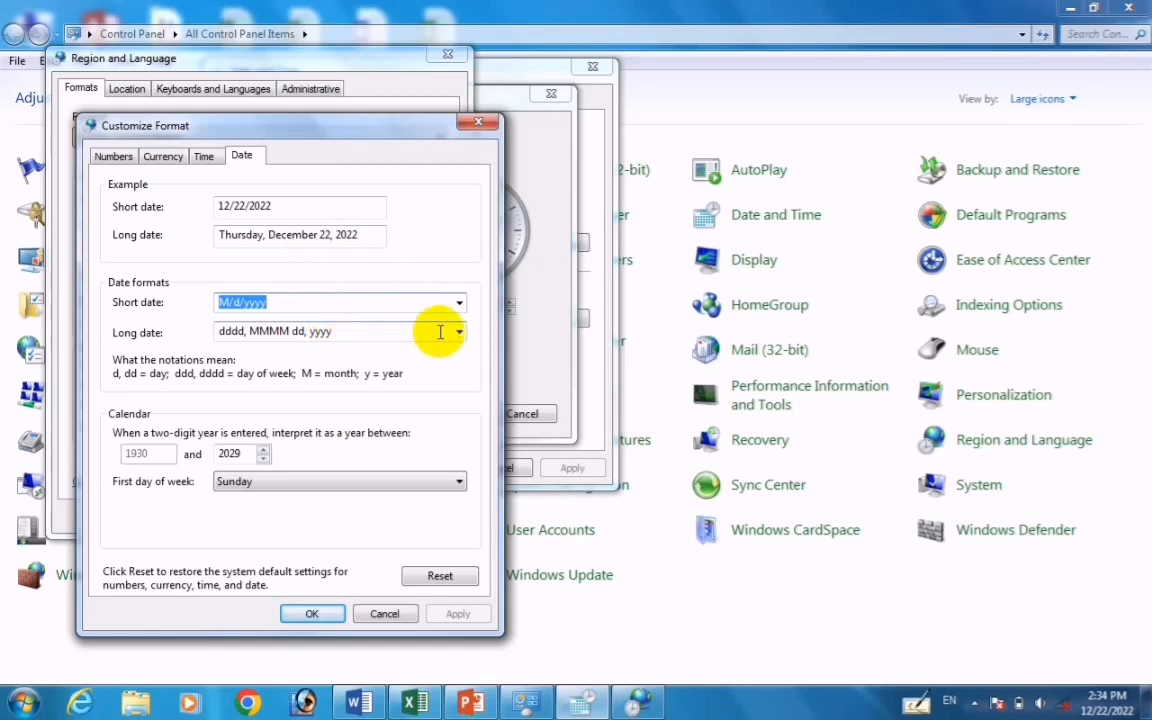
# - Set the short date format to yy/MM/dd, confirm it, and close the regional settings
pyautogui.click(458, 306)
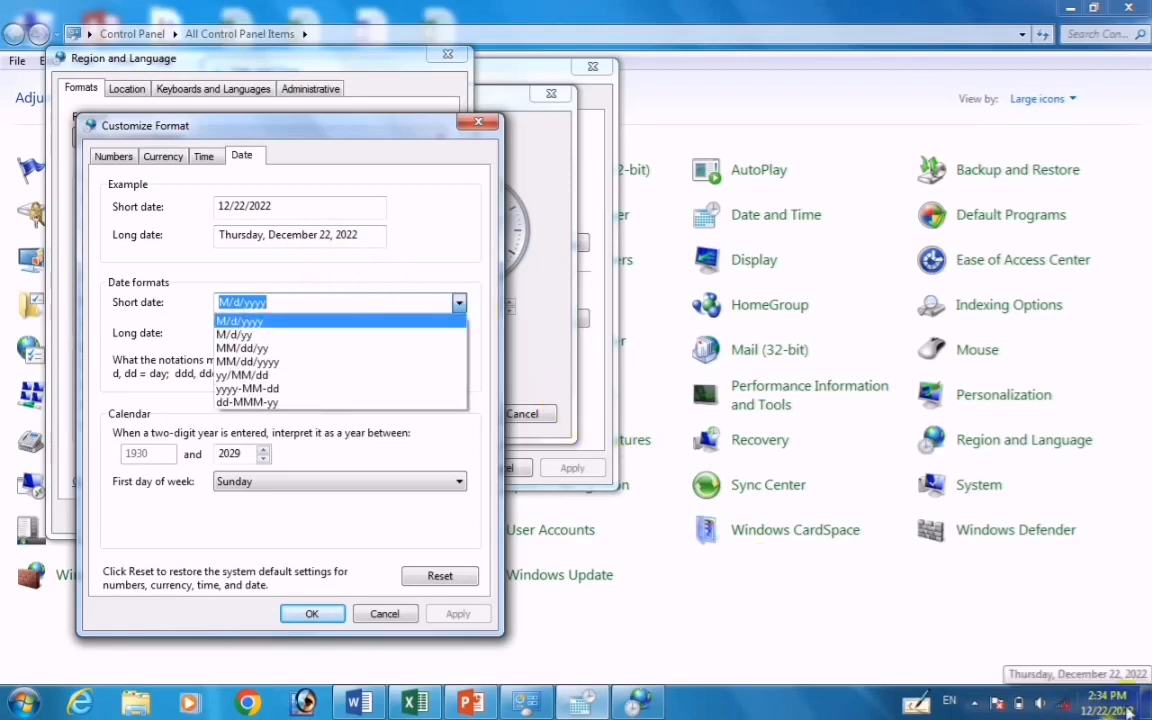
pyautogui.moveTo(1108, 712)
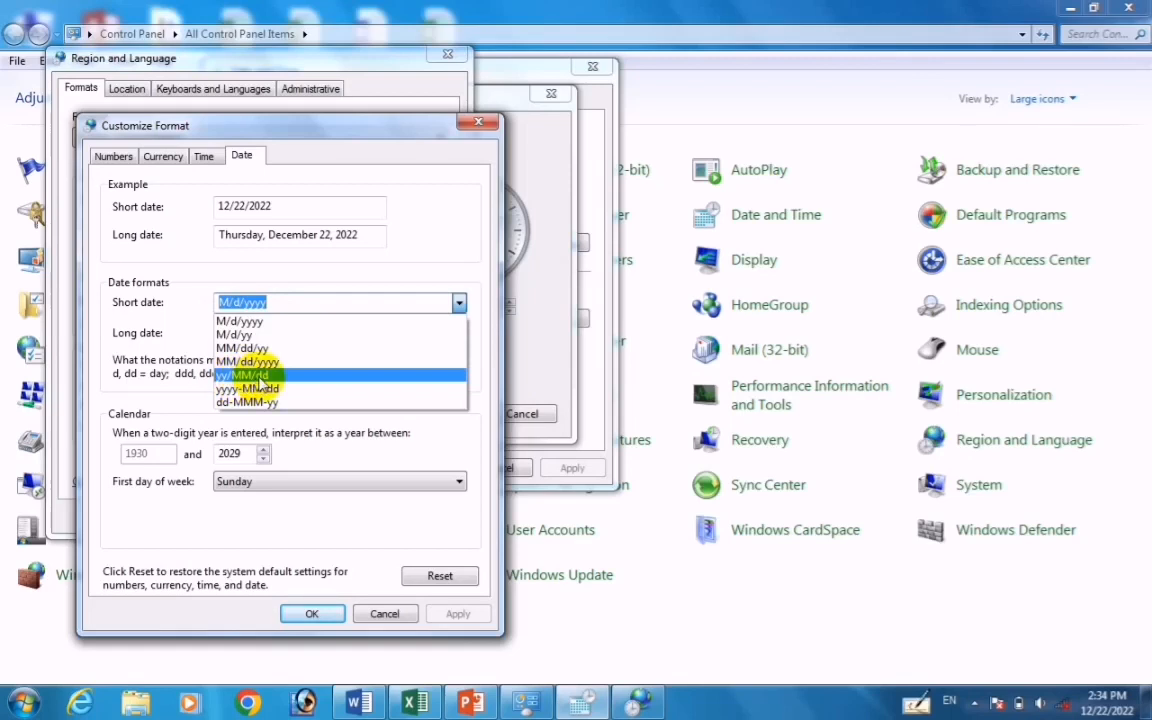
pyautogui.click(260, 377)
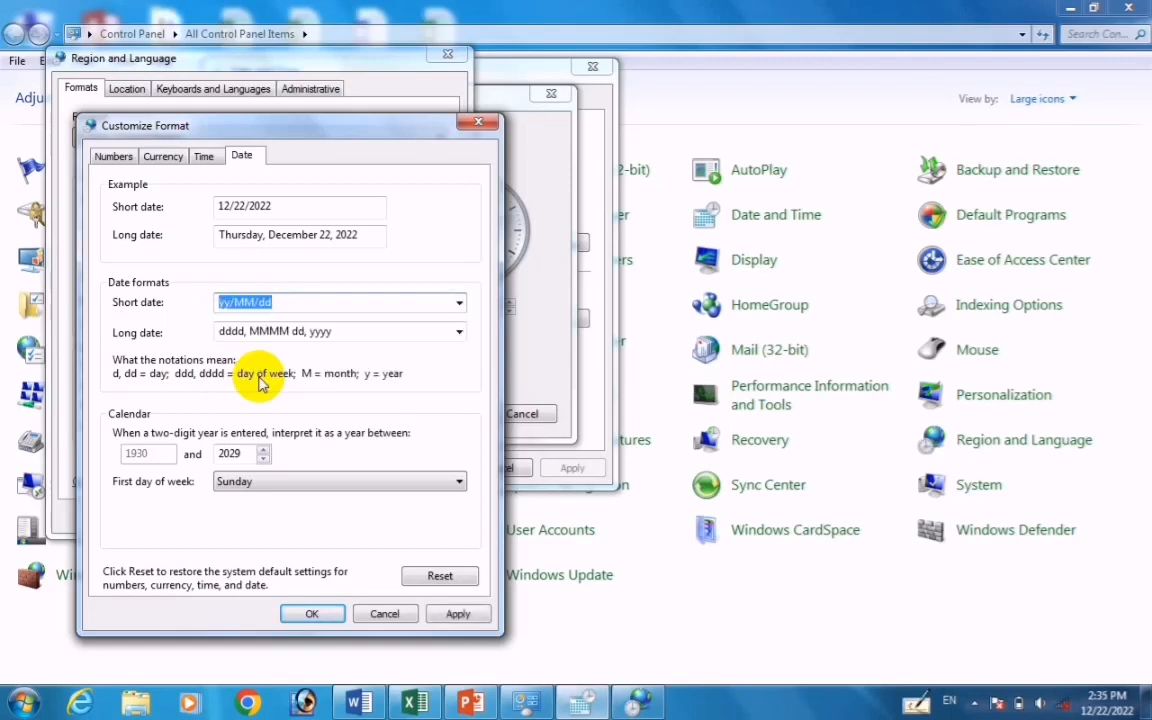
pyautogui.click(312, 617)
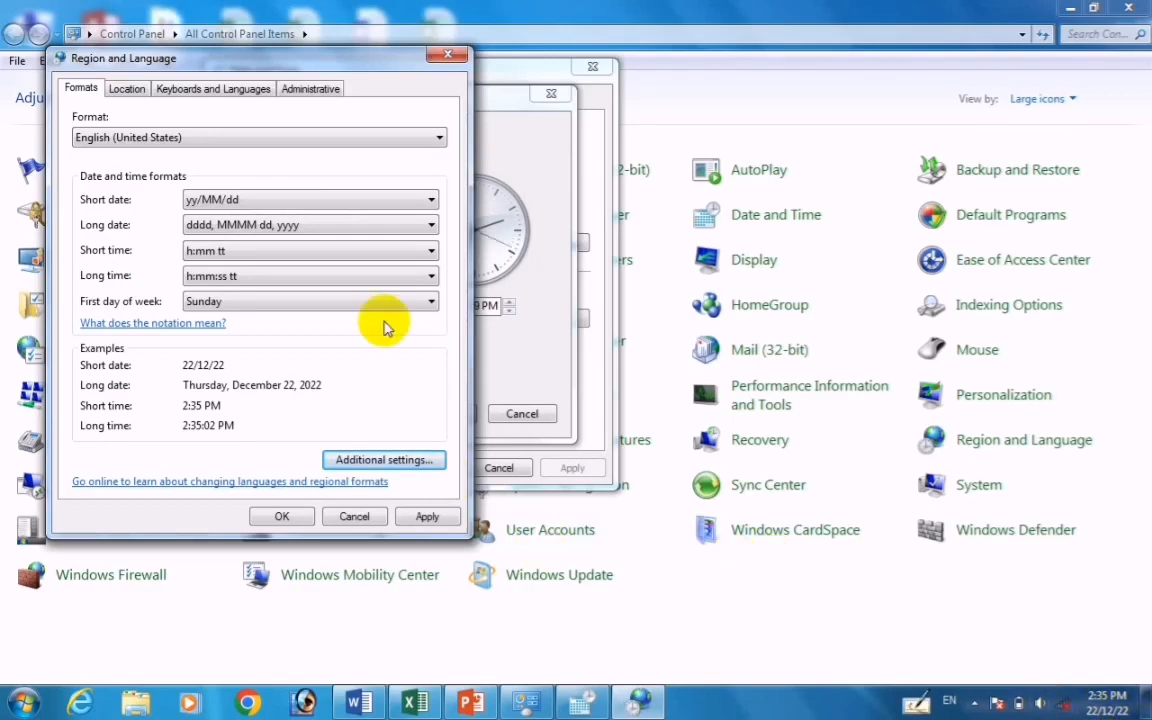
pyautogui.click(448, 57)
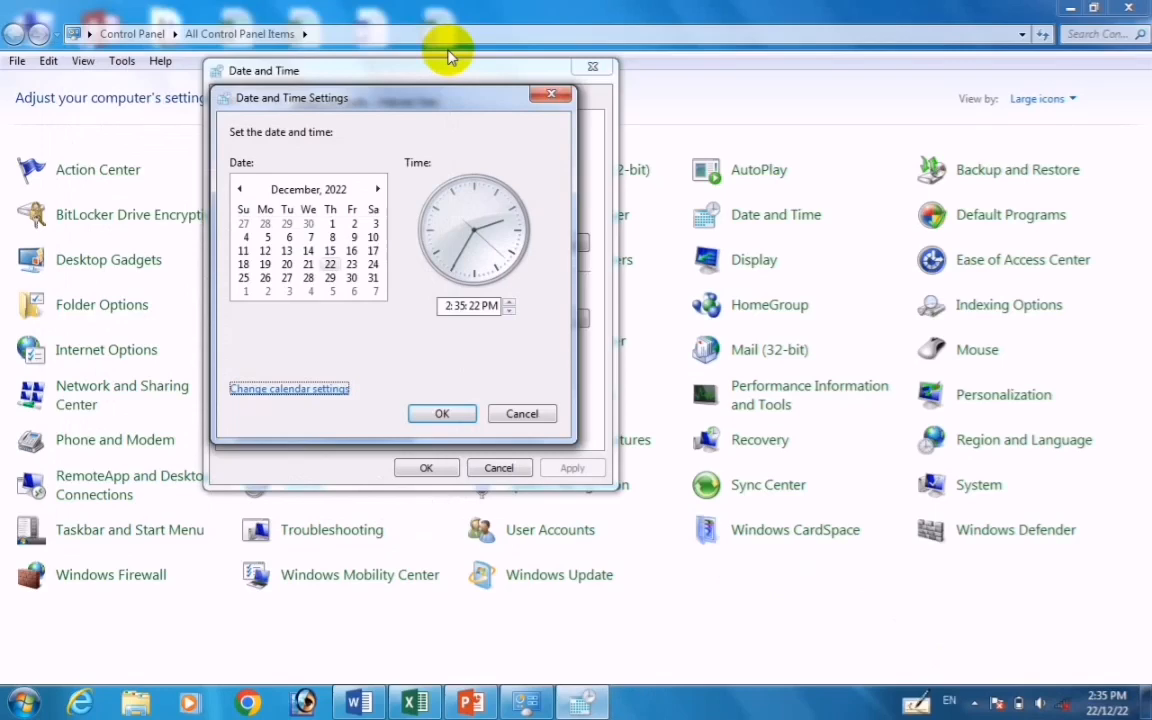
# - Reopen the calendar settings, set the short date to M/d/yyyy and the long date to dddd, dd MMMM, yyyy, and apply both formats
pyautogui.click(314, 399)
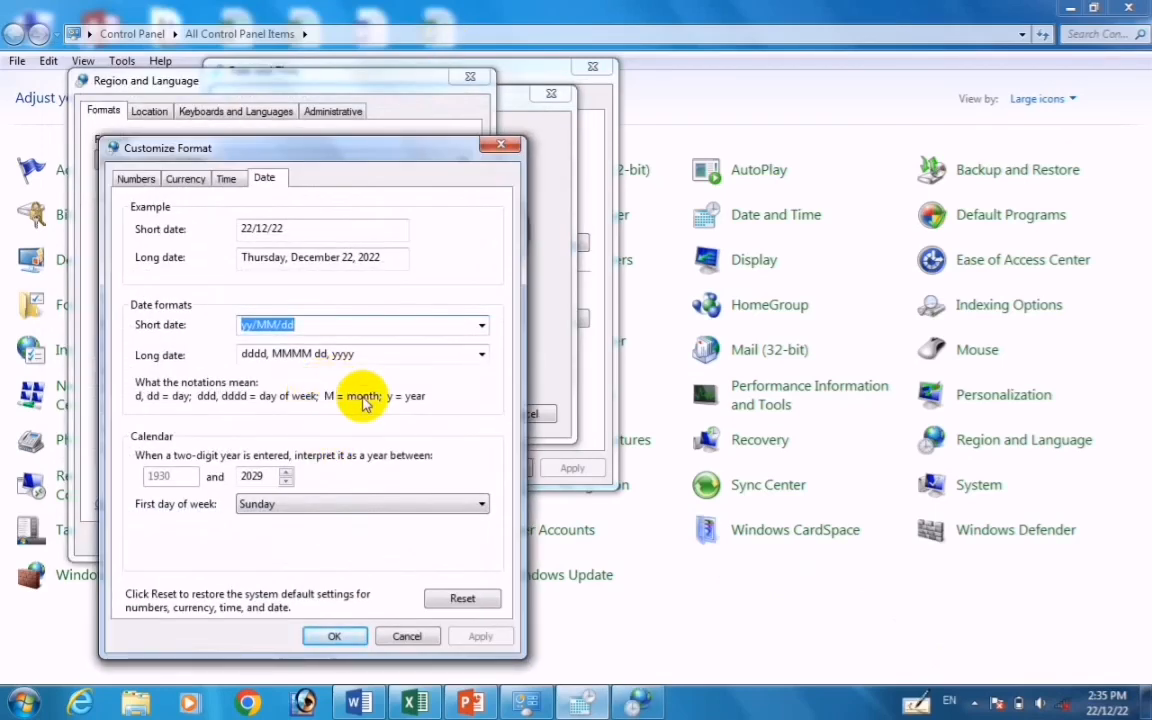
pyautogui.click(480, 326)
pyautogui.click(336, 345)
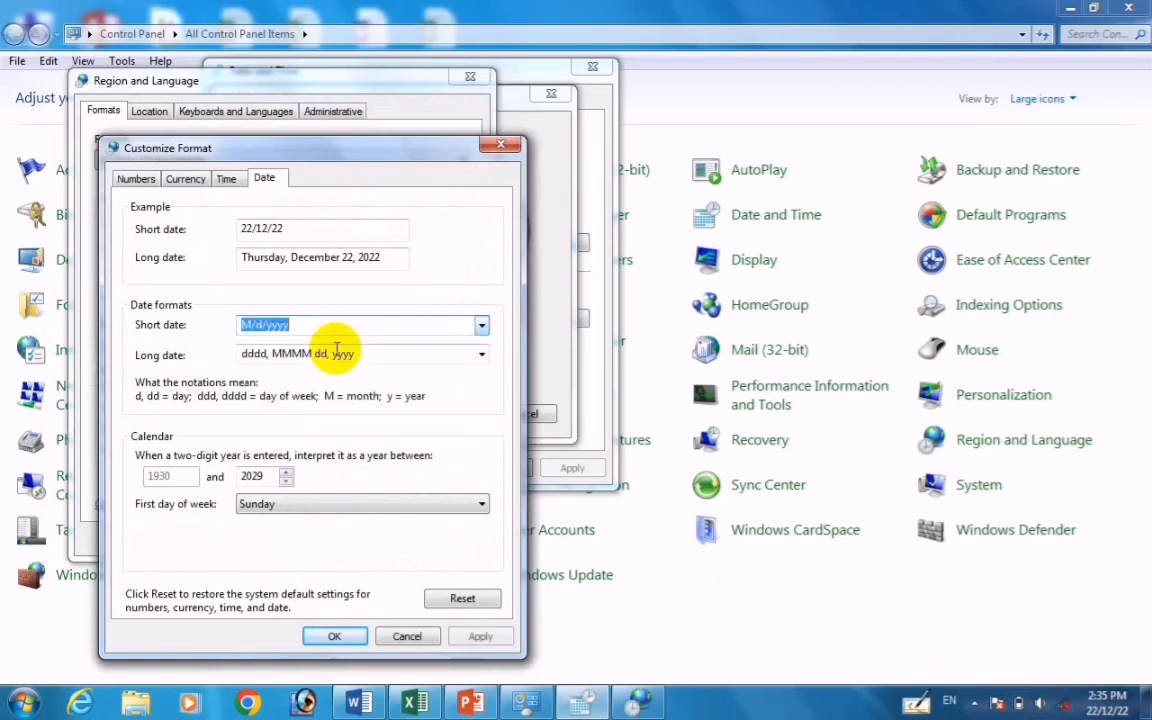
pyautogui.click(481, 355)
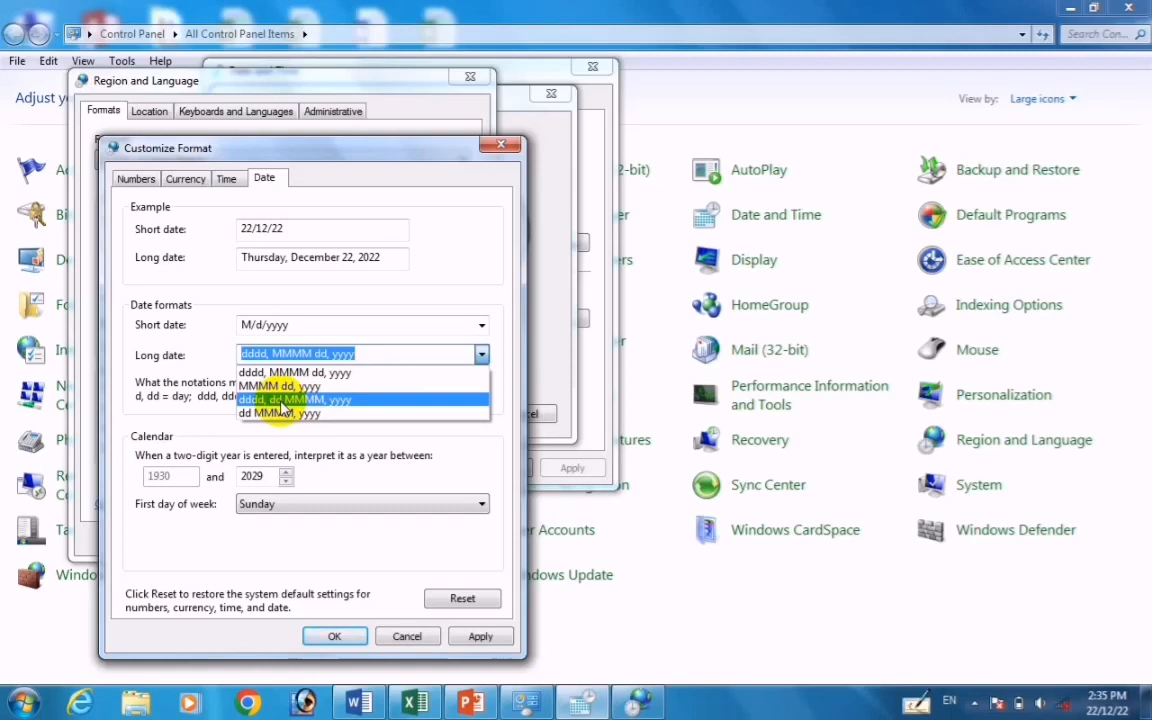
pyautogui.click(335, 399)
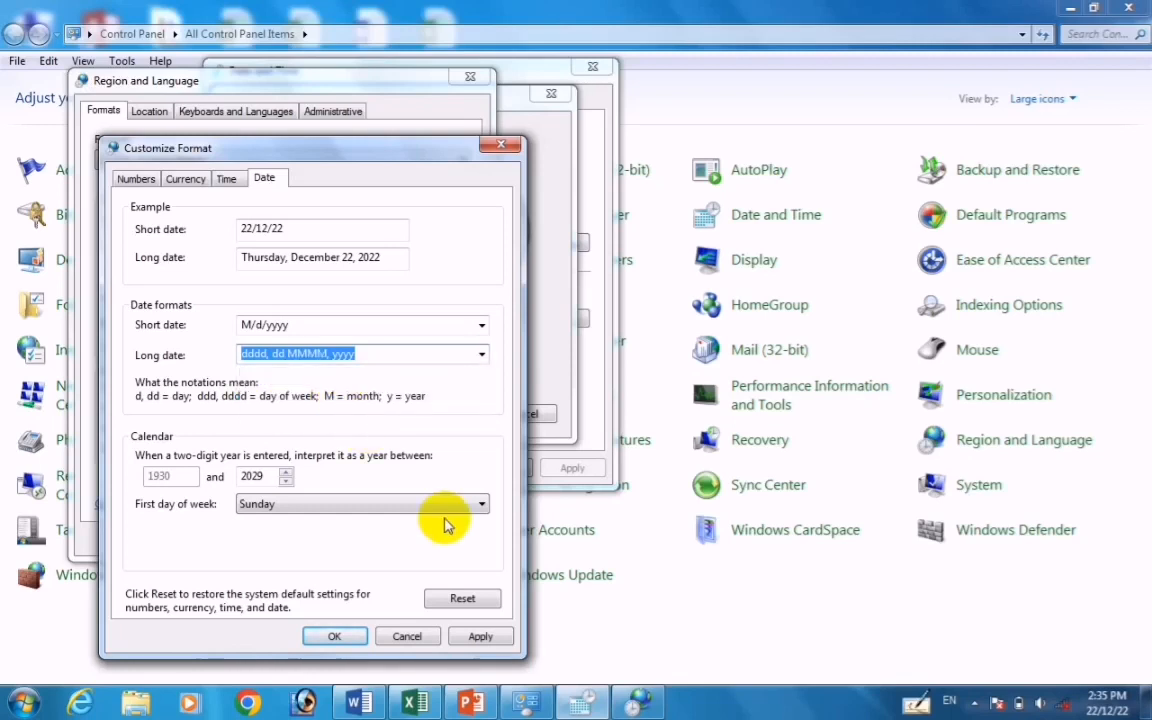
pyautogui.click(478, 637)
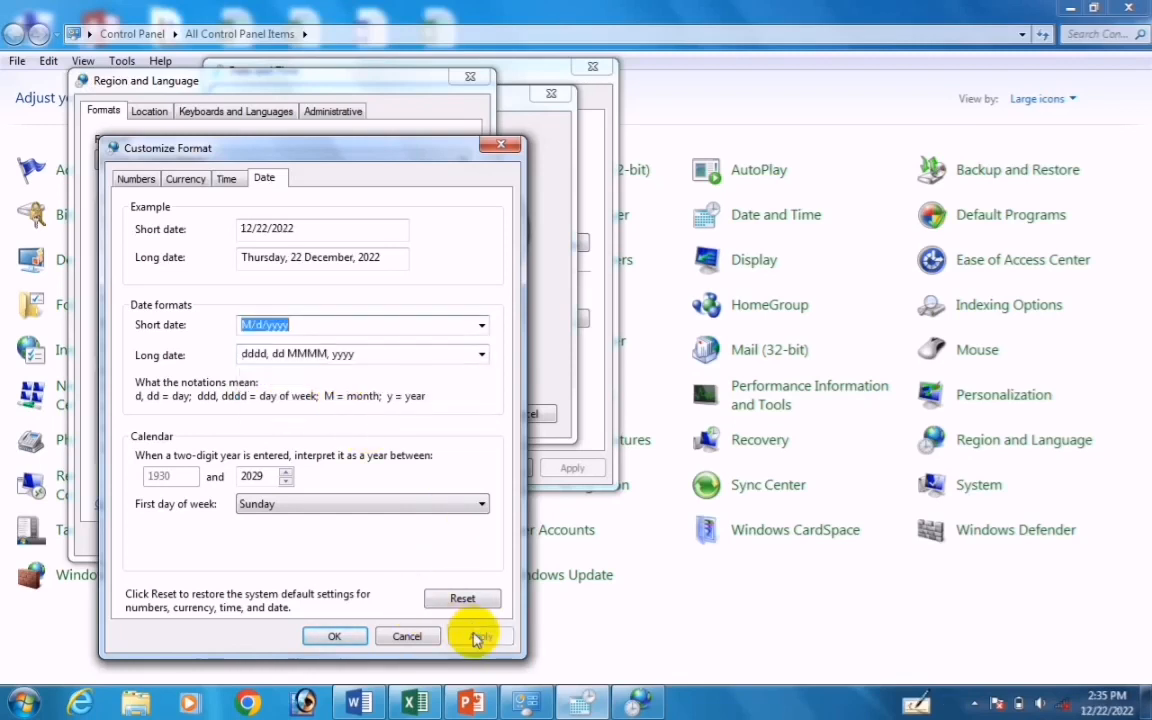
pyautogui.click(334, 636)
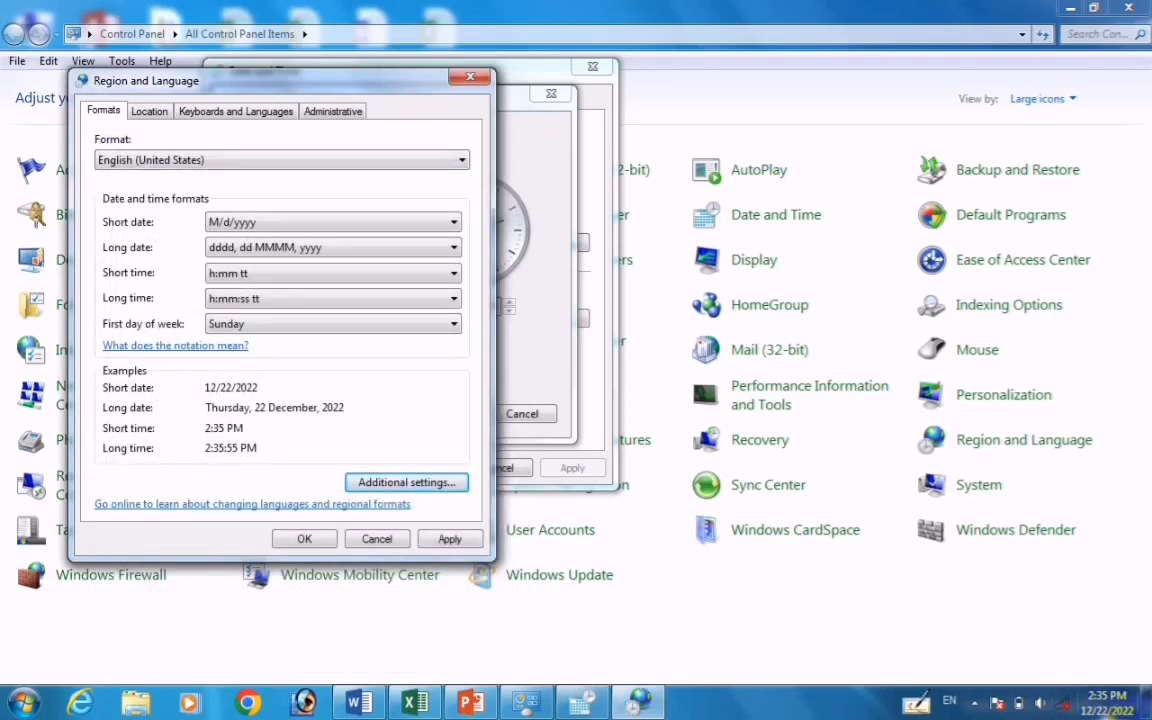
pyautogui.moveTo(1102, 712)
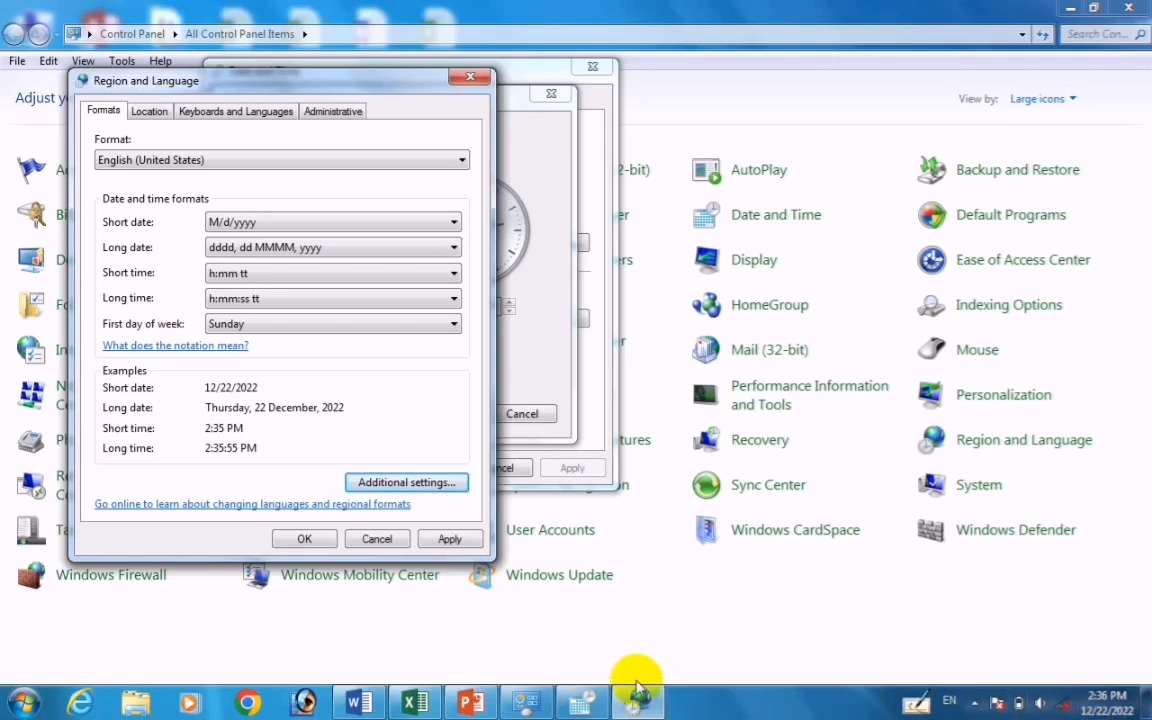
pyautogui.click(450, 537)
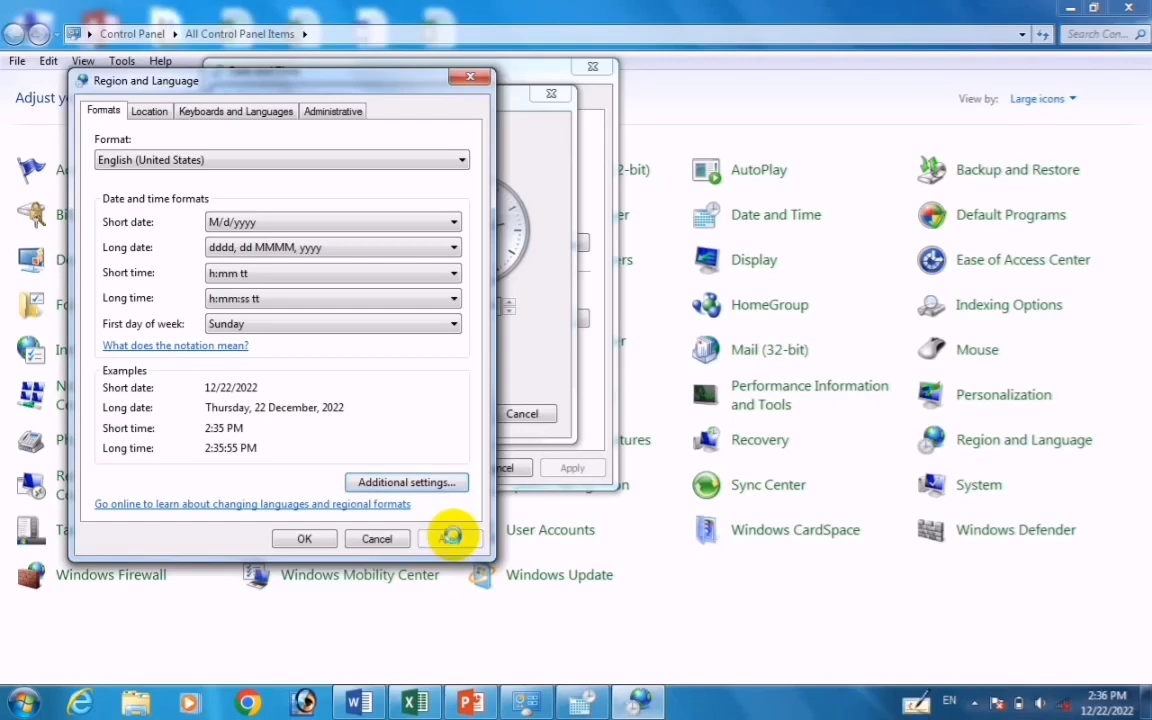
pyautogui.click(305, 540)
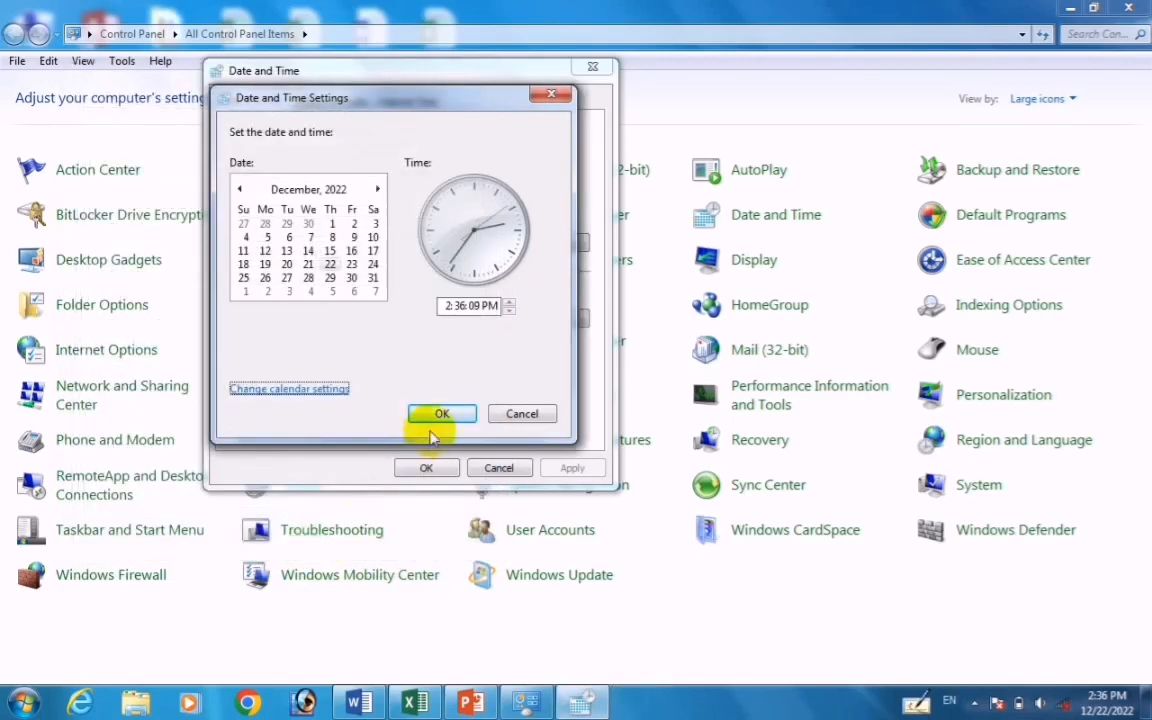
# - In the calendar settings, set the upper limit for interpreting two-digit years to 2030 and apply it
pyautogui.click(327, 397)
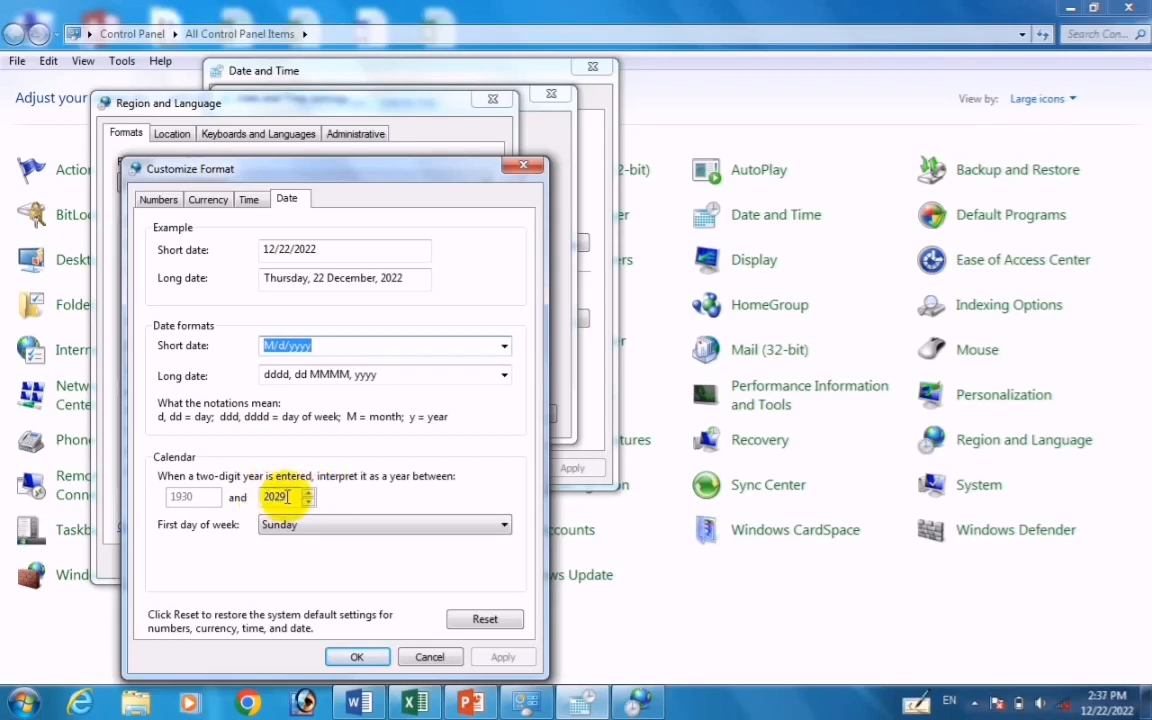
pyautogui.click(309, 493)
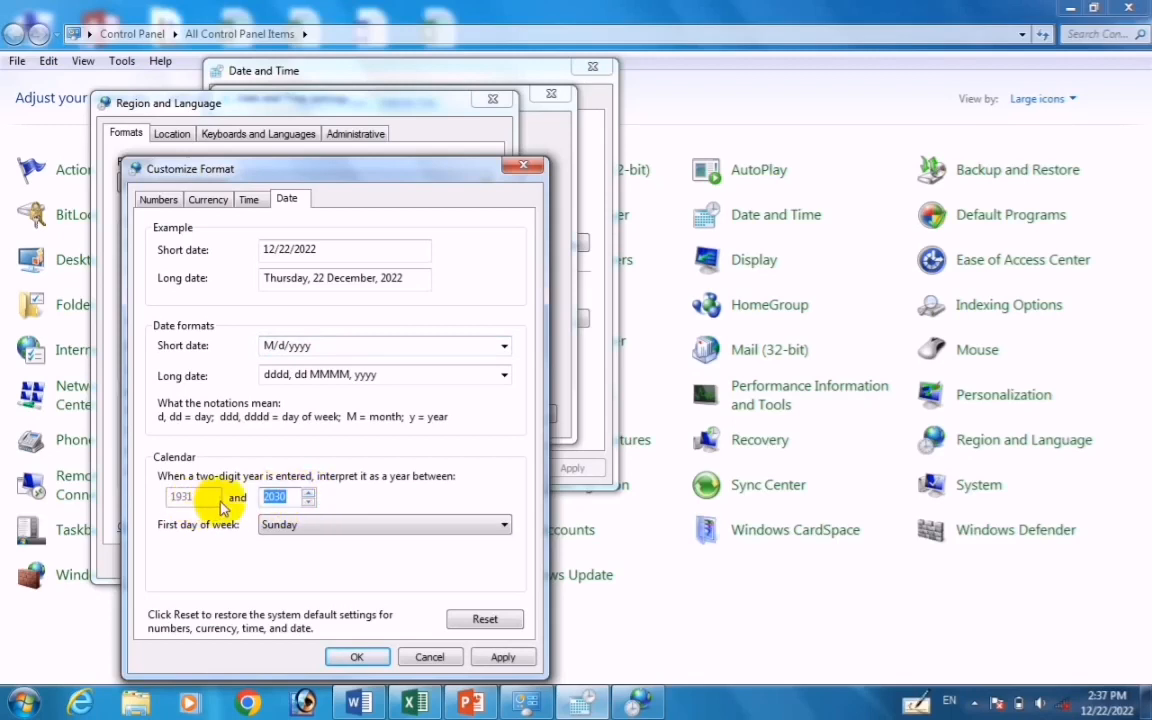
pyautogui.click(309, 502)
pyautogui.click(309, 502)
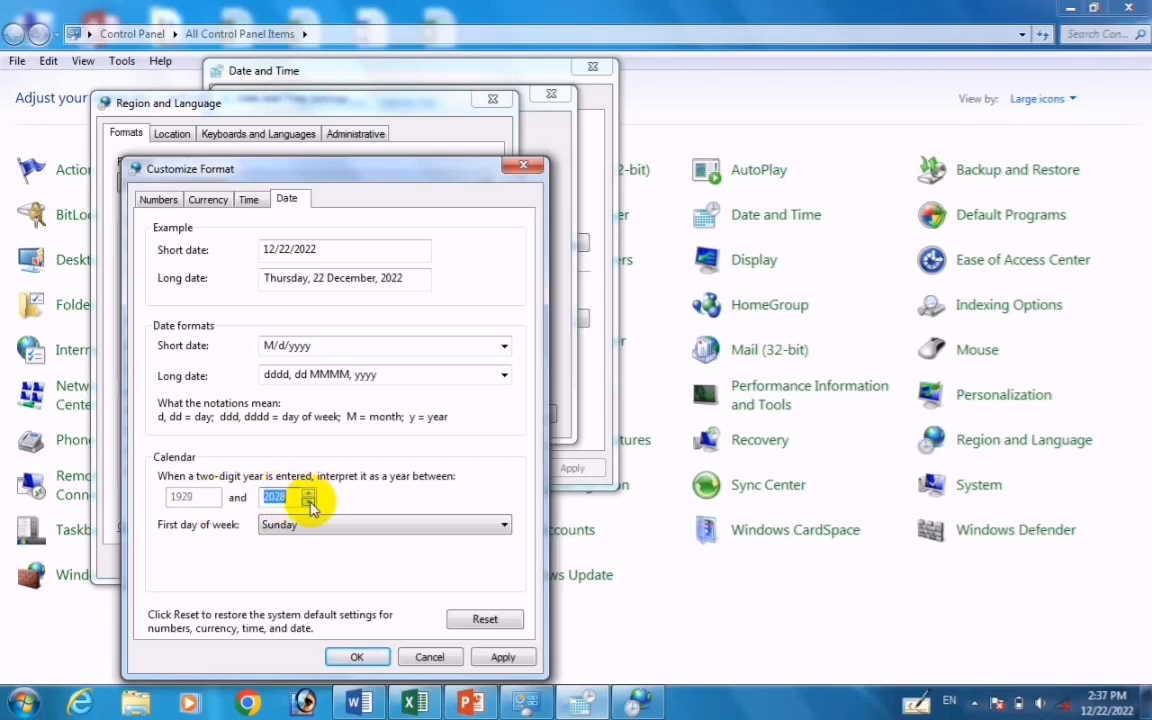
pyautogui.click(309, 502)
pyautogui.click(309, 502)
pyautogui.click(309, 493)
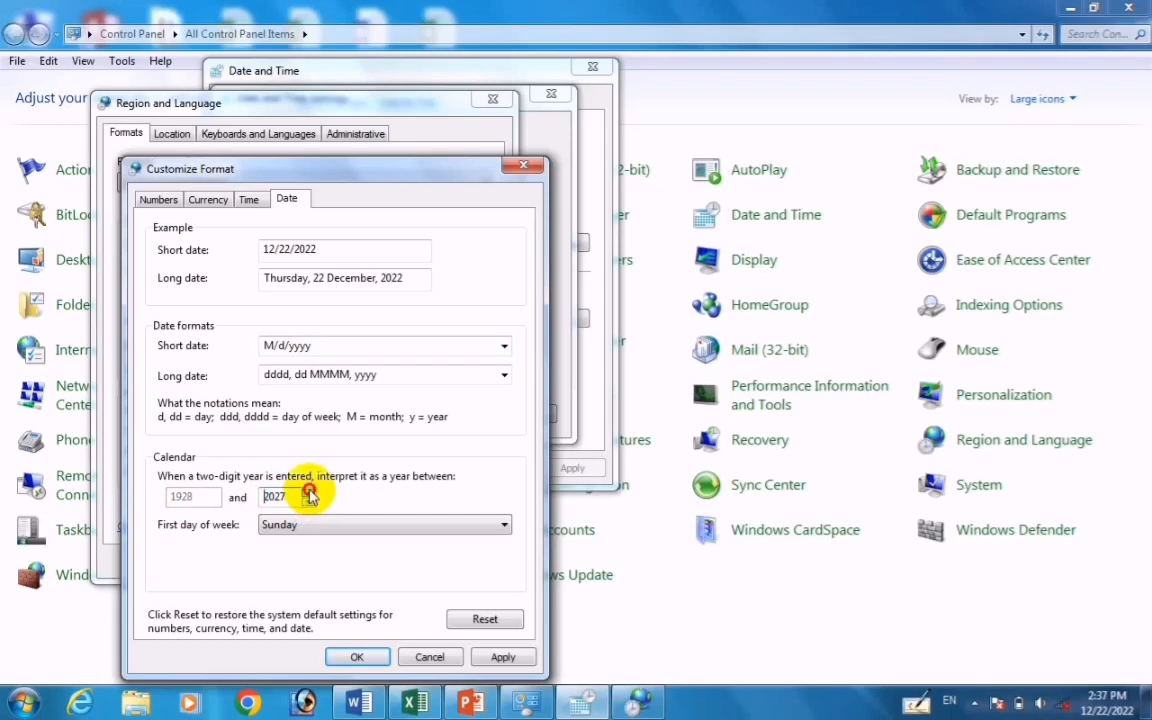
pyautogui.click(309, 493)
pyautogui.click(309, 493)
pyautogui.click(309, 493)
pyautogui.click(500, 656)
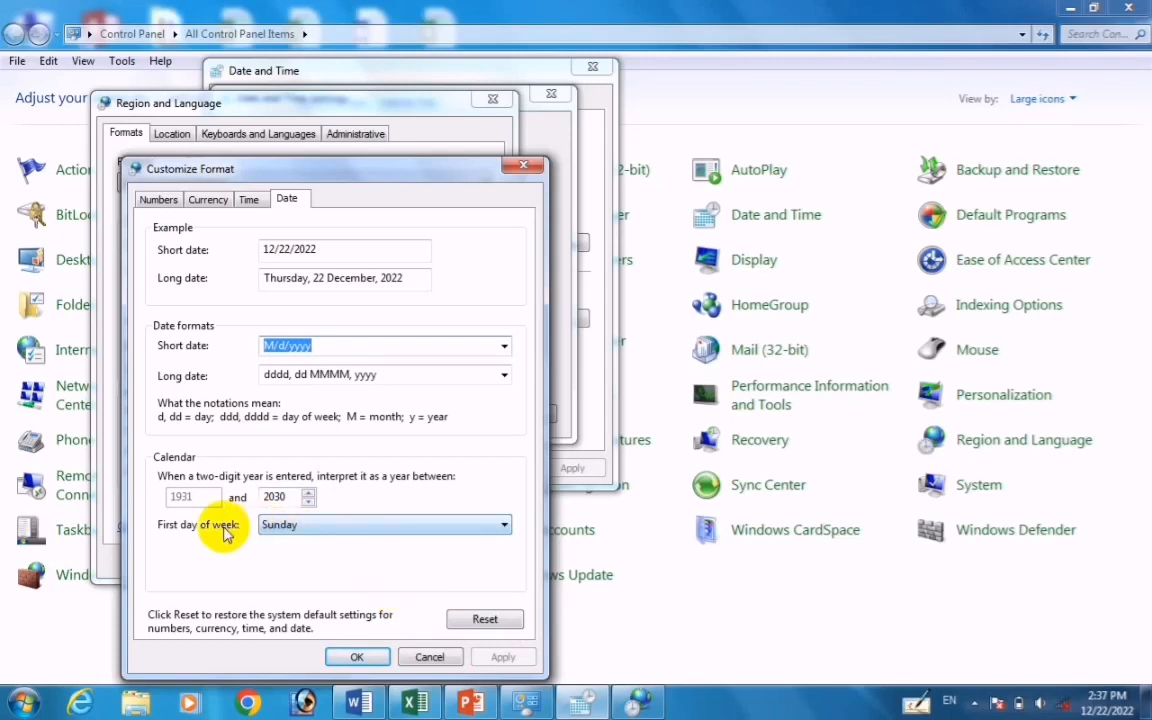
# - Set the first day of the week to Saturday, apply it, and return to the date and time calendar
pyautogui.click(301, 538)
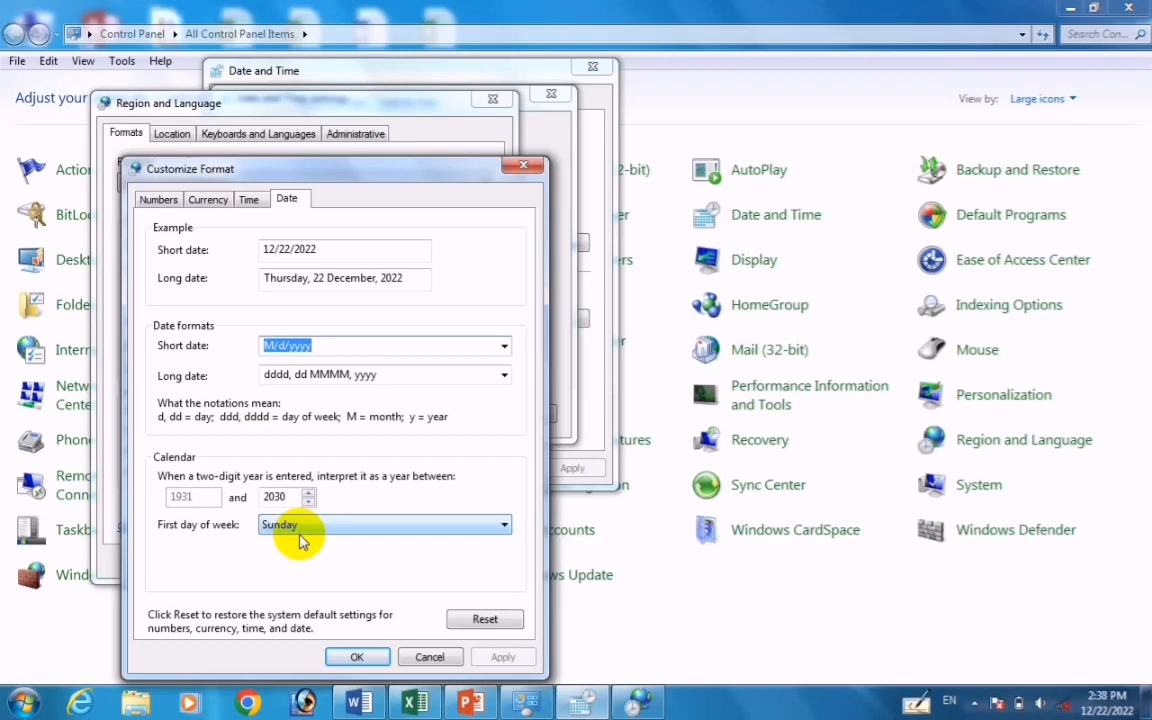
pyautogui.click(300, 538)
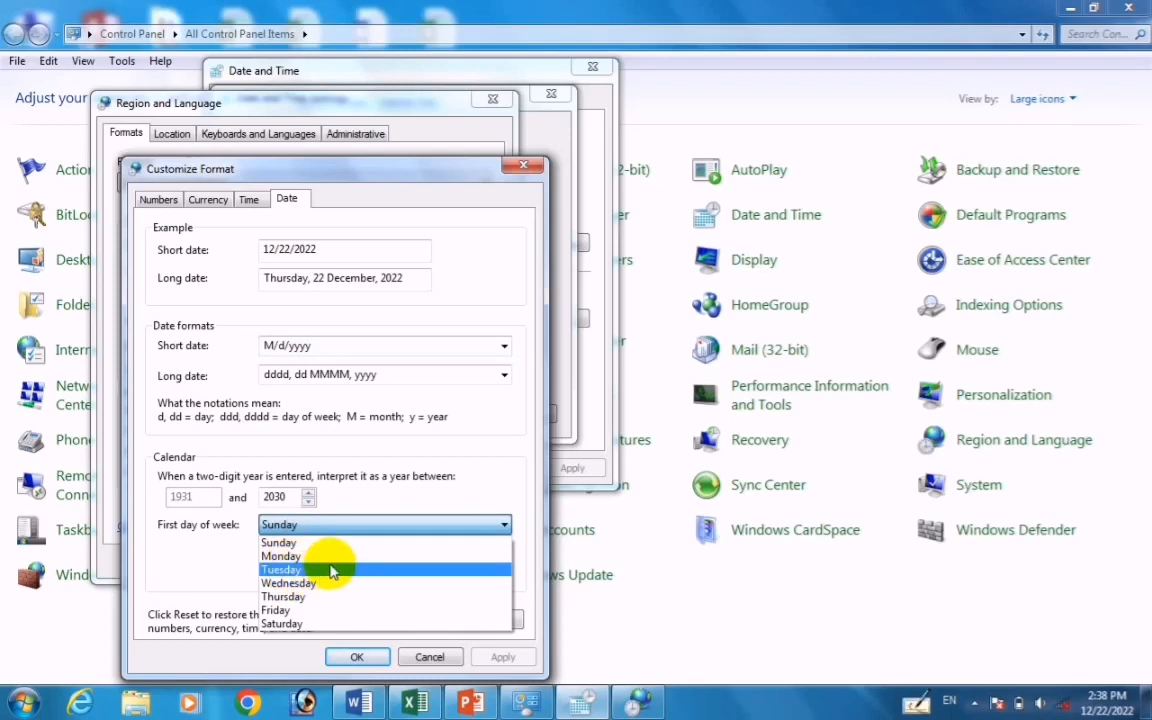
pyautogui.click(300, 624)
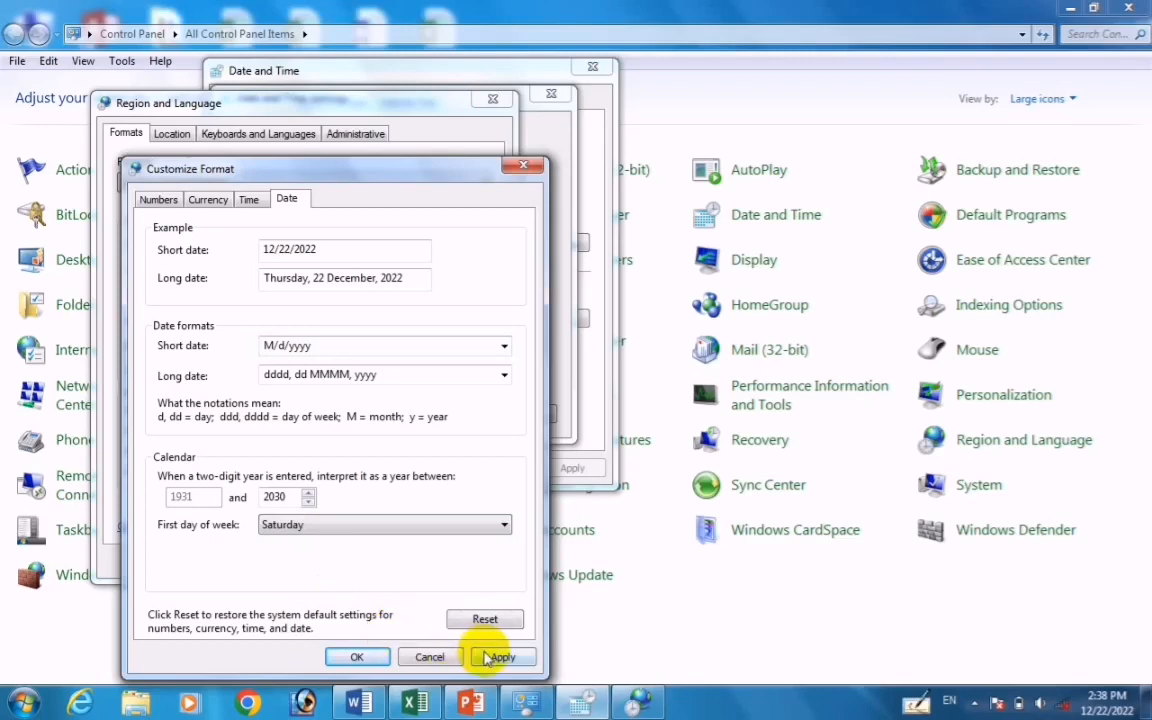
pyautogui.click(500, 656)
pyautogui.click(365, 656)
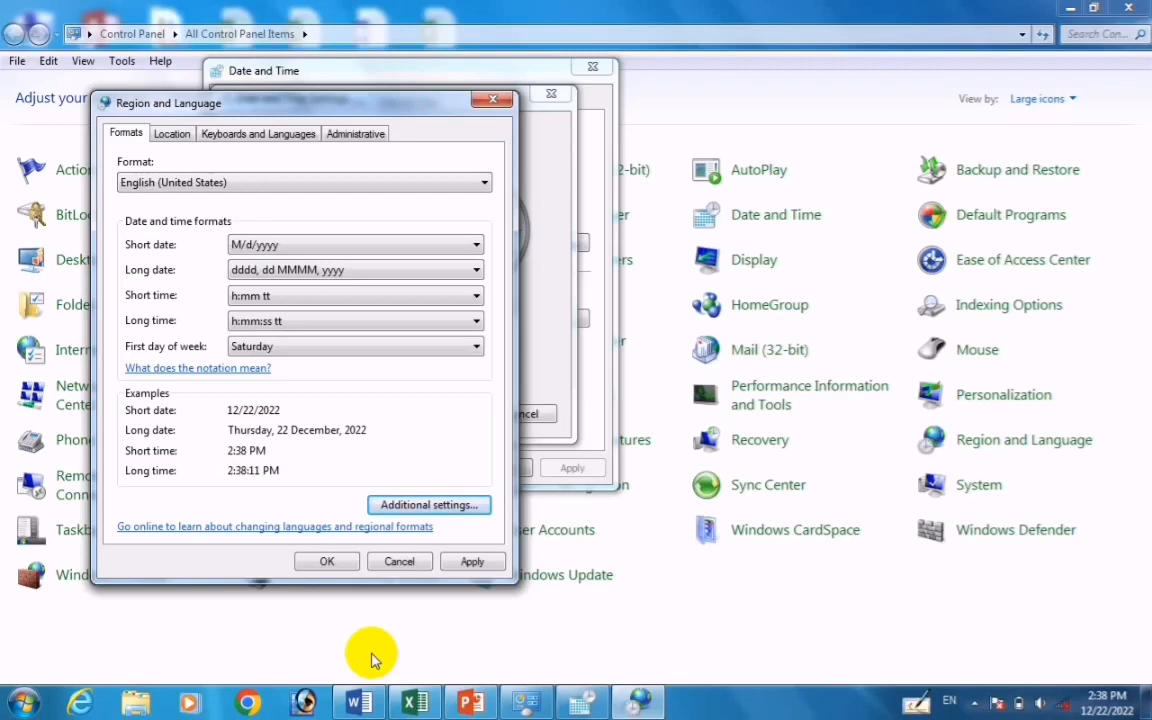
pyautogui.click(328, 561)
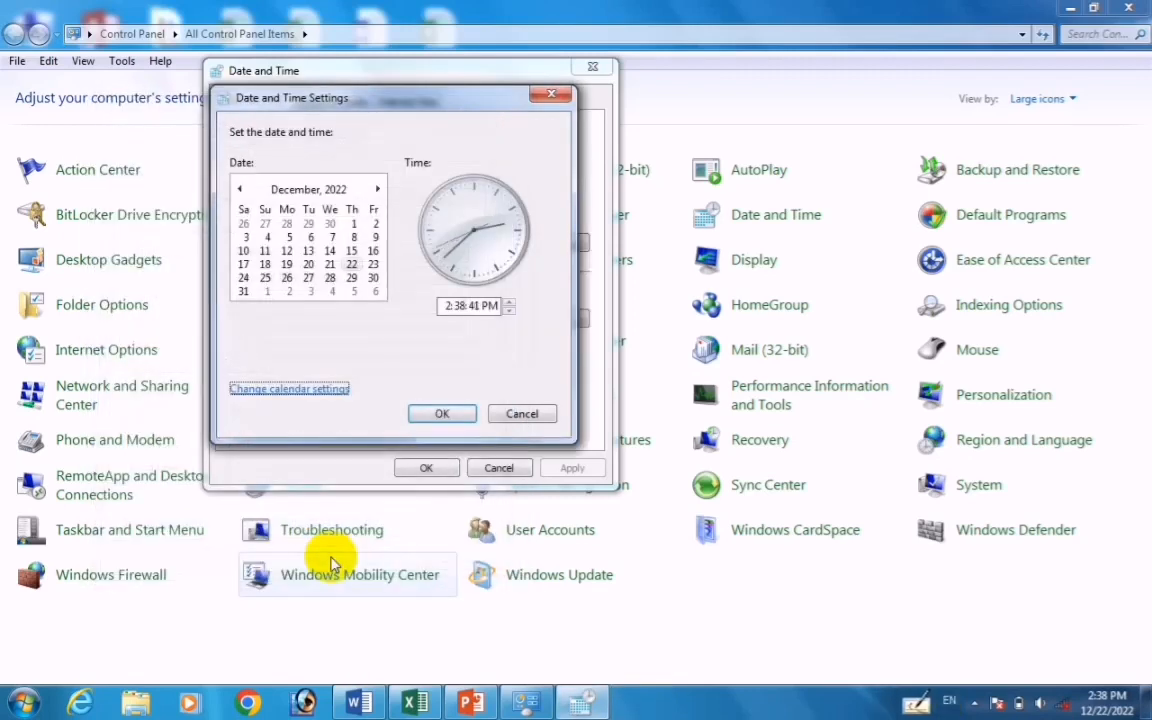
# - Reset the format customizations in the calendar settings to the system defaults and close the regional settings
pyautogui.click(316, 389)
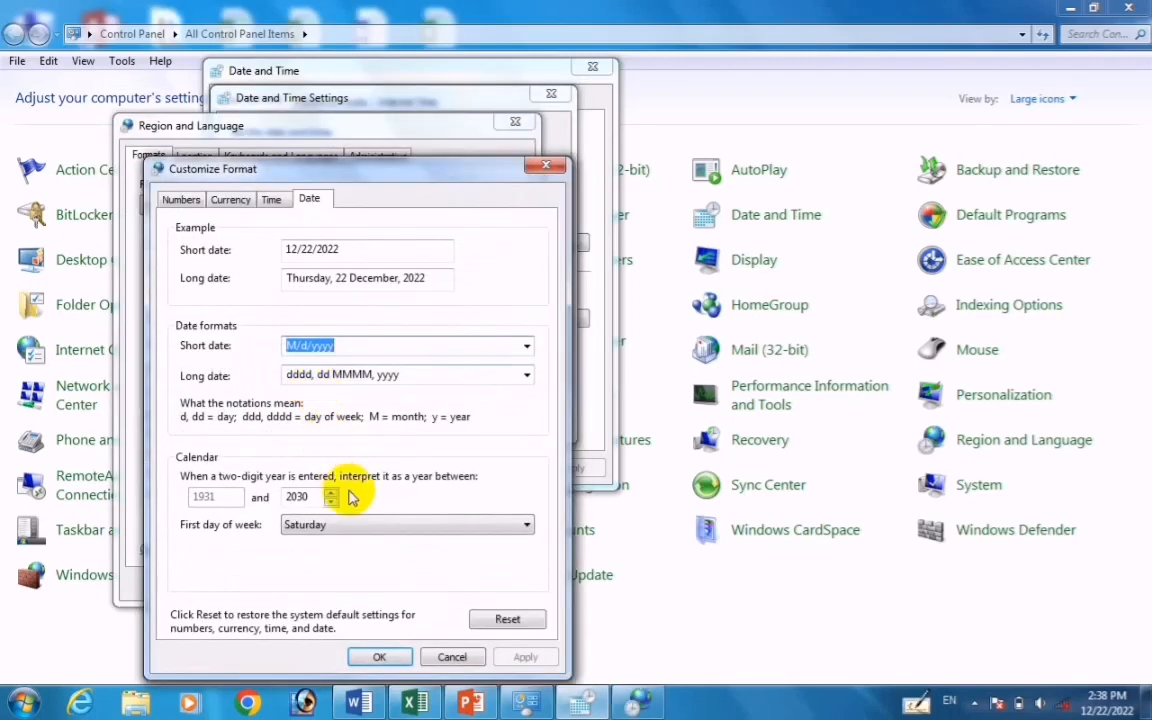
pyautogui.click(508, 621)
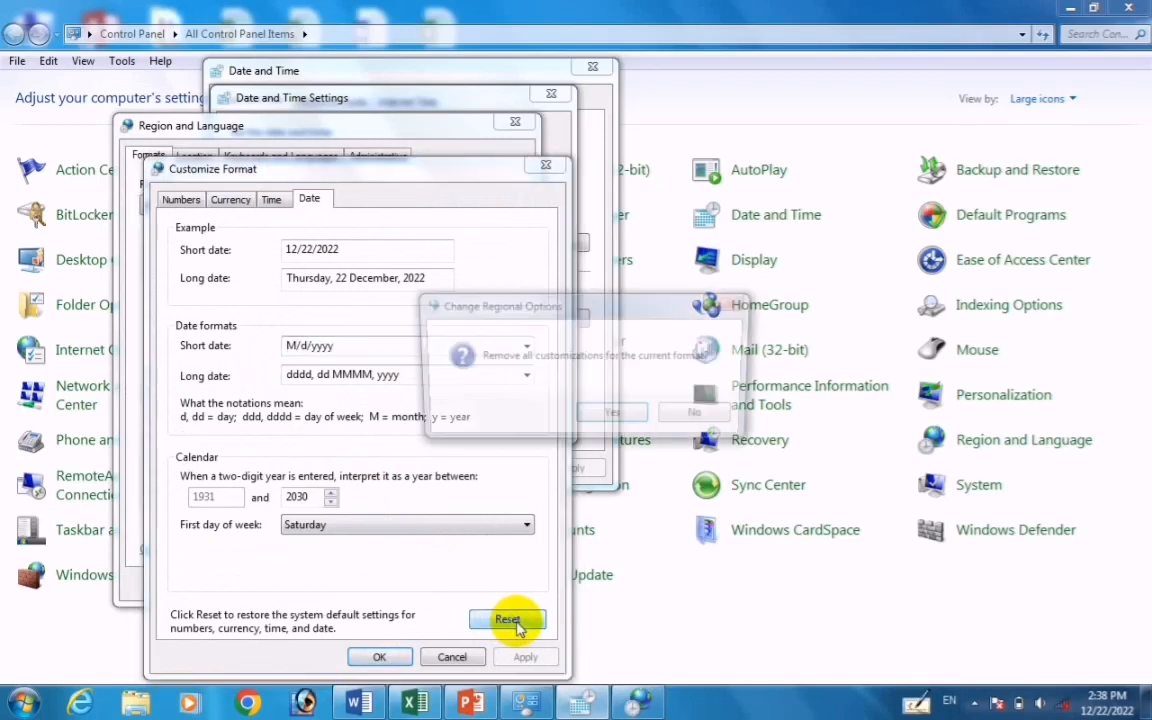
pyautogui.click(615, 418)
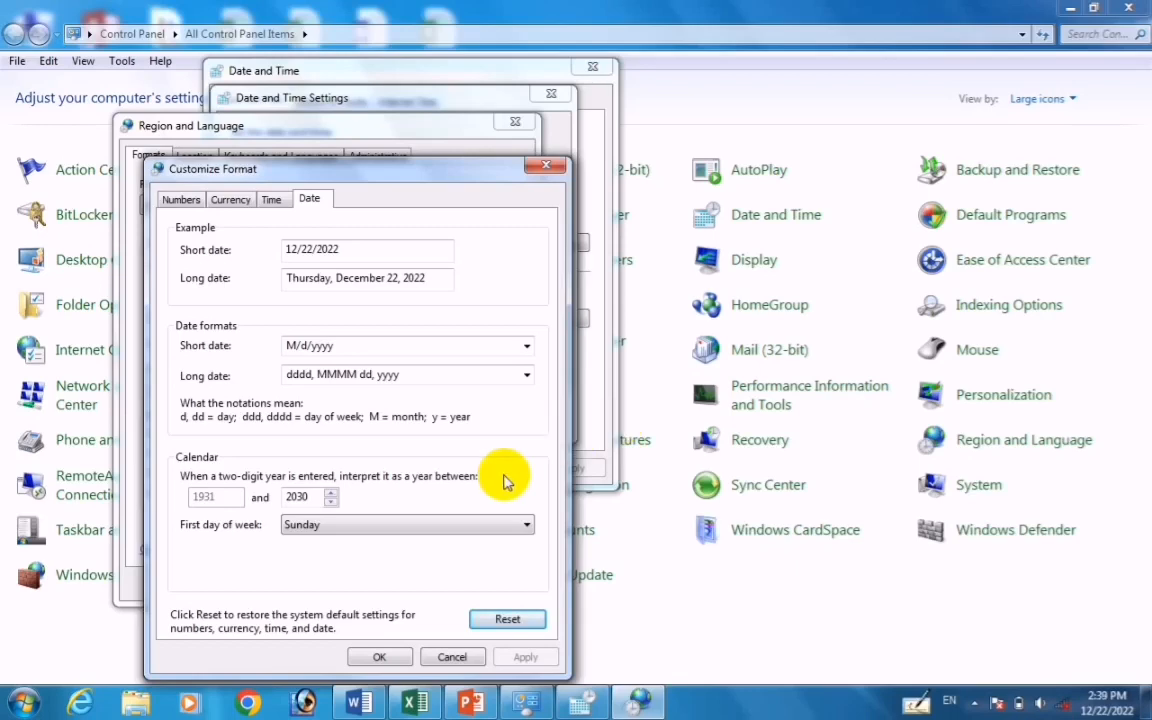
pyautogui.click(379, 659)
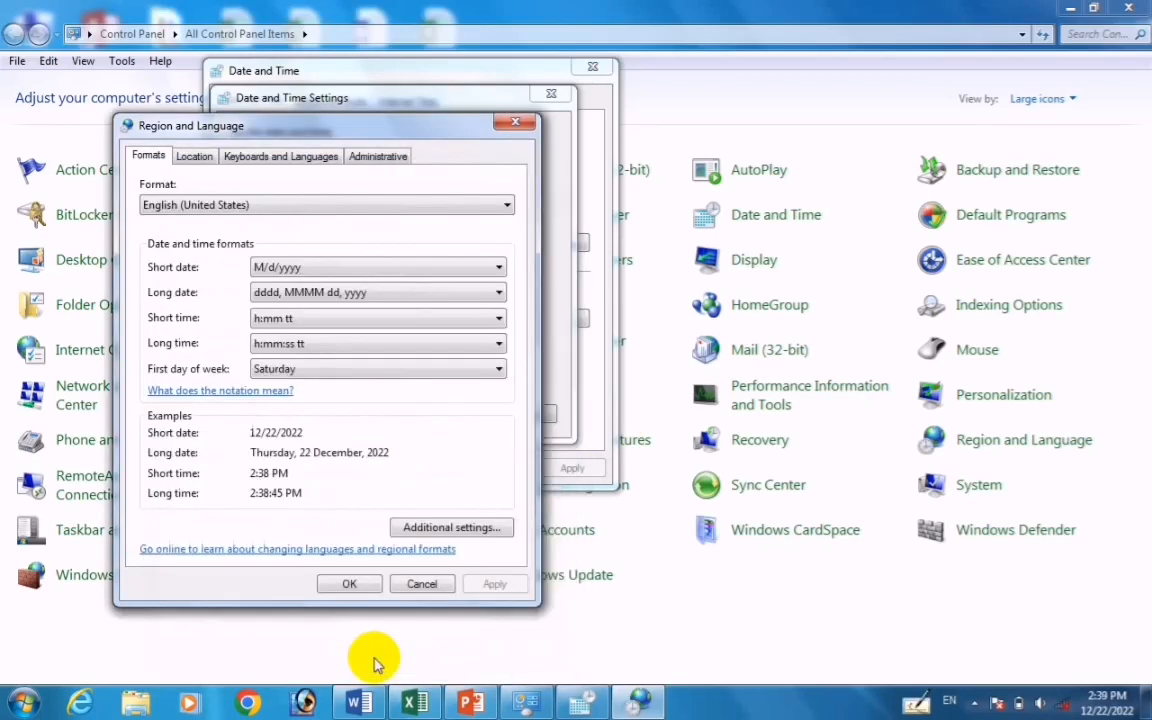
pyautogui.click(515, 124)
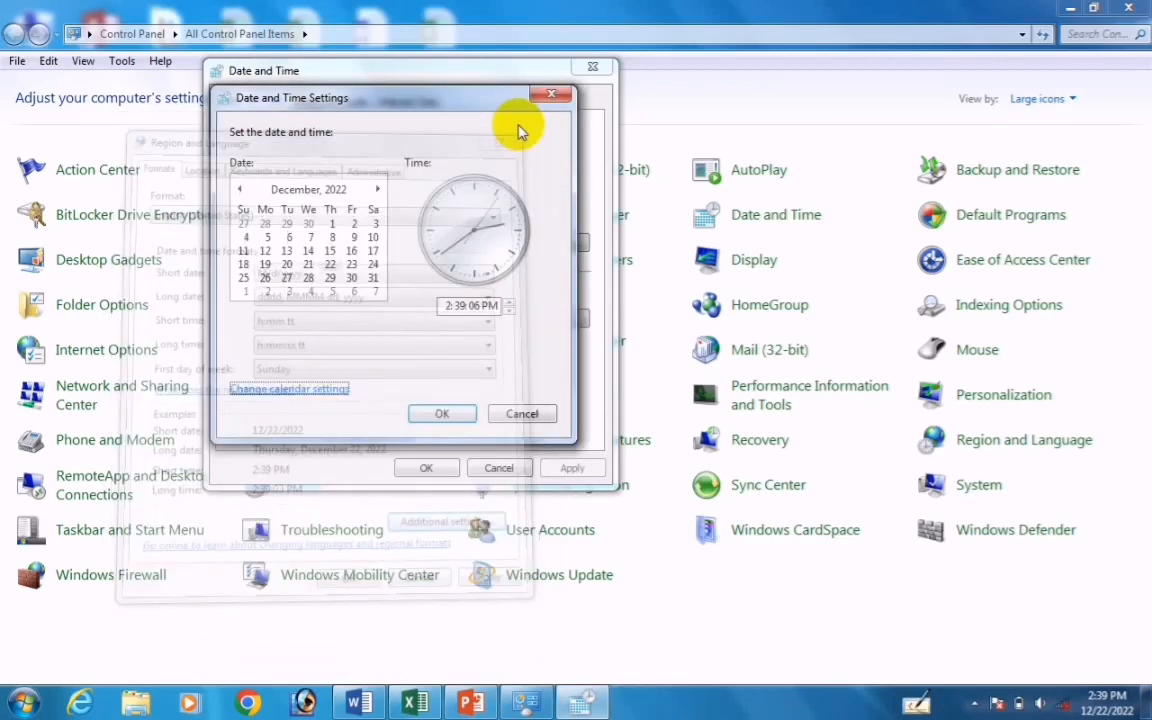
# - Reopen the calendar settings to review the date formats and first day of the week, and leave without changes
pyautogui.click(282, 389)
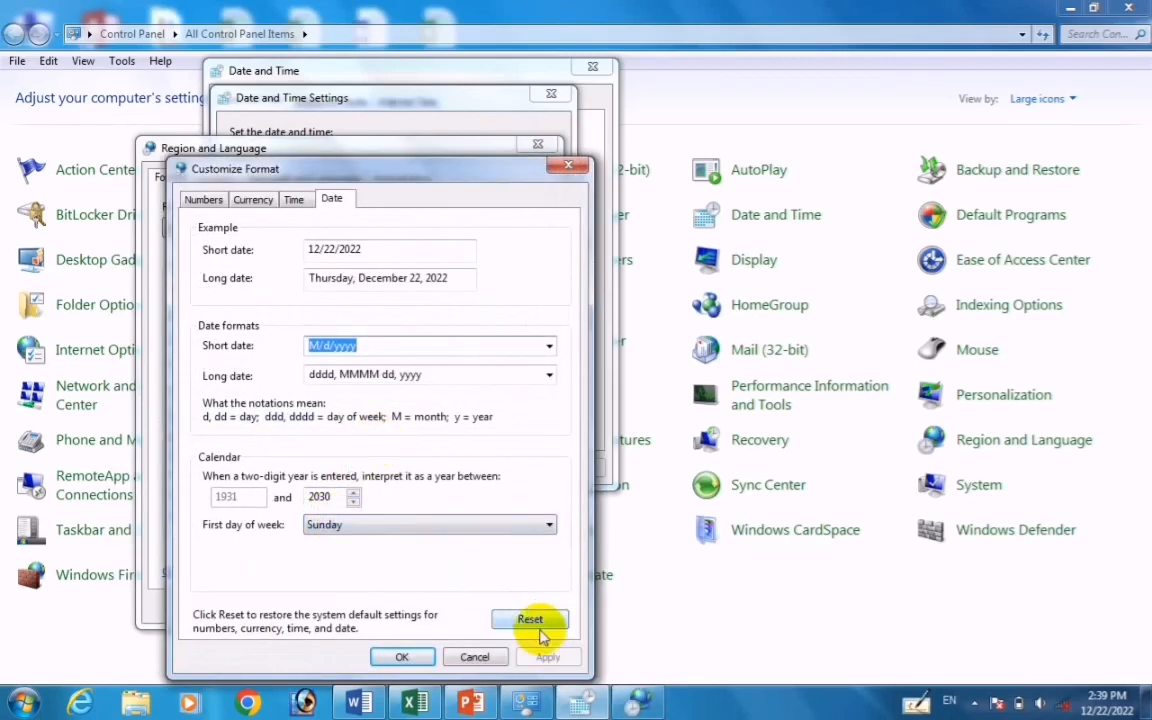
pyautogui.click(475, 658)
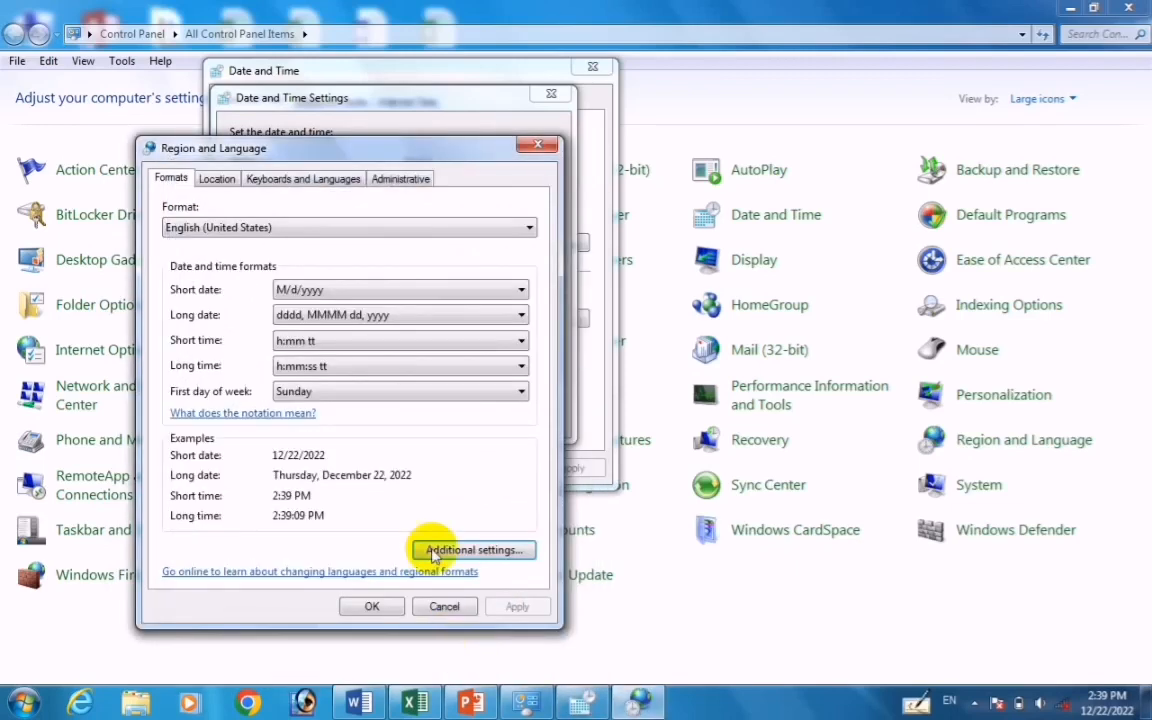
pyautogui.click(444, 606)
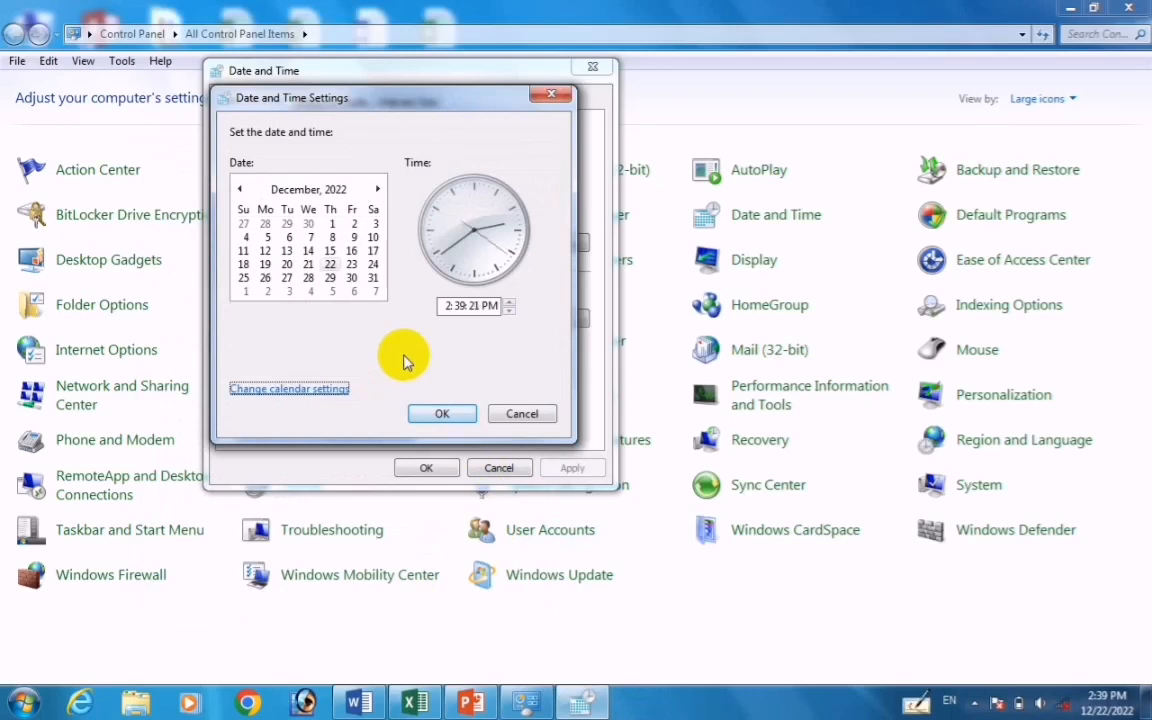
# - Leave the date and time settings, review the list of available time zones, and confirm (UTC+04:30) Kabul as the time zone
pyautogui.click(521, 415)
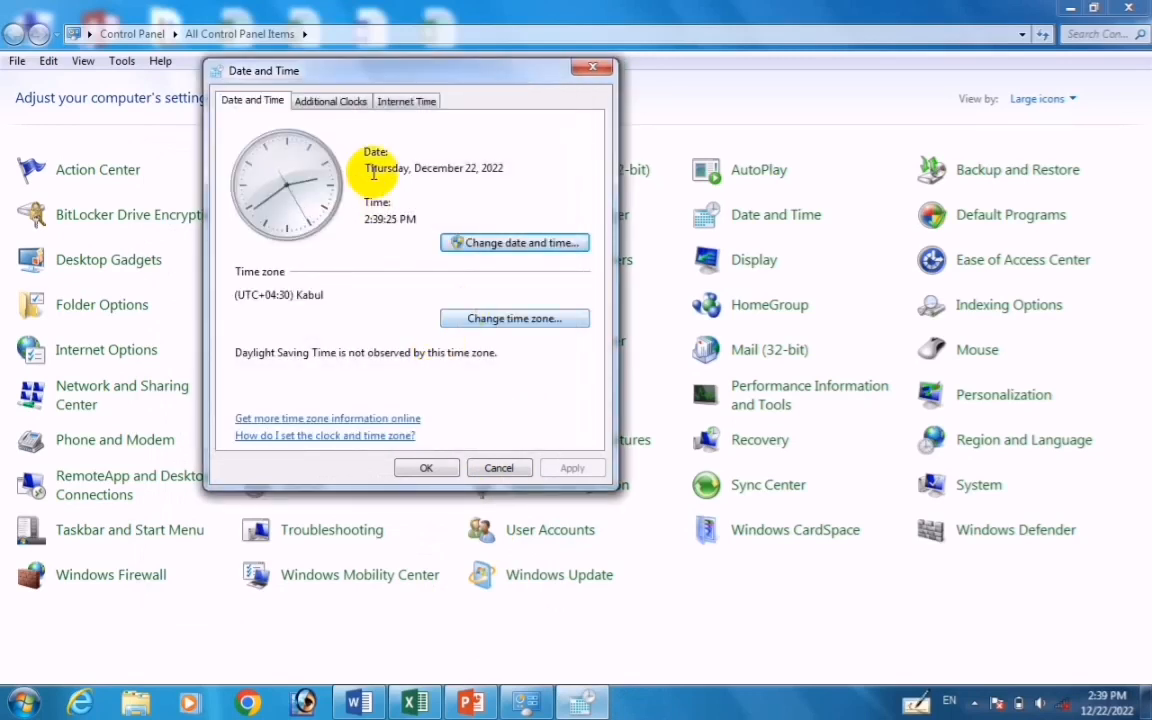
pyautogui.click(508, 322)
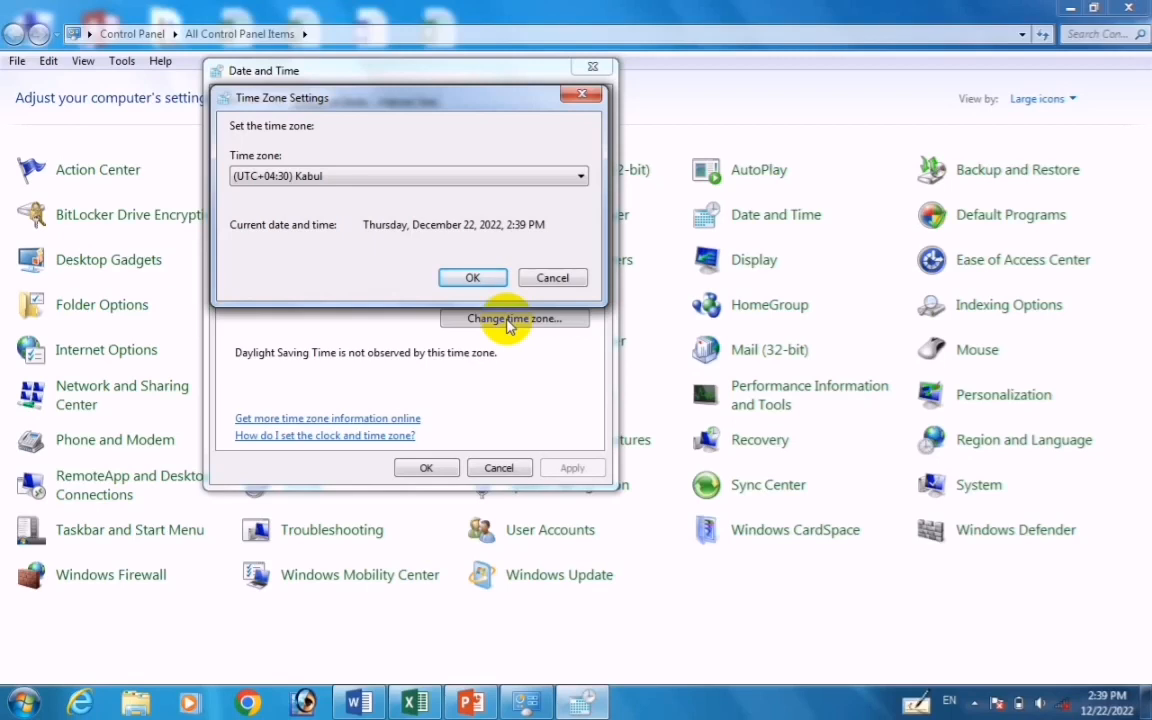
pyautogui.click(379, 184)
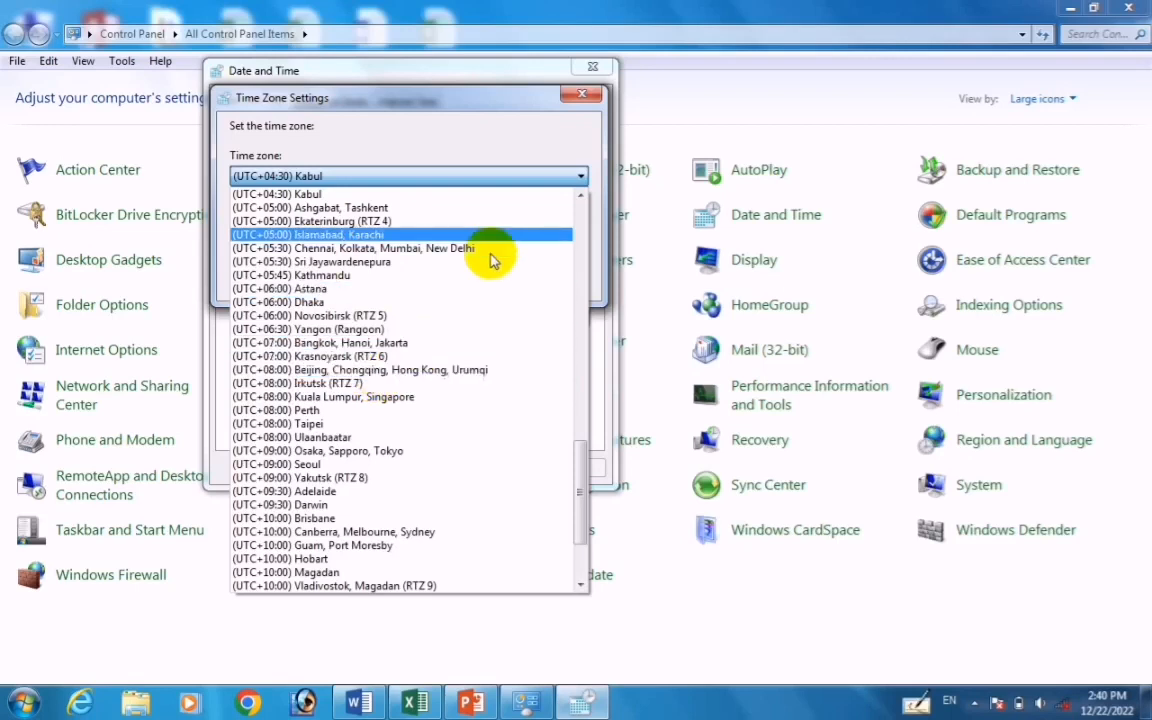
pyautogui.click(430, 175)
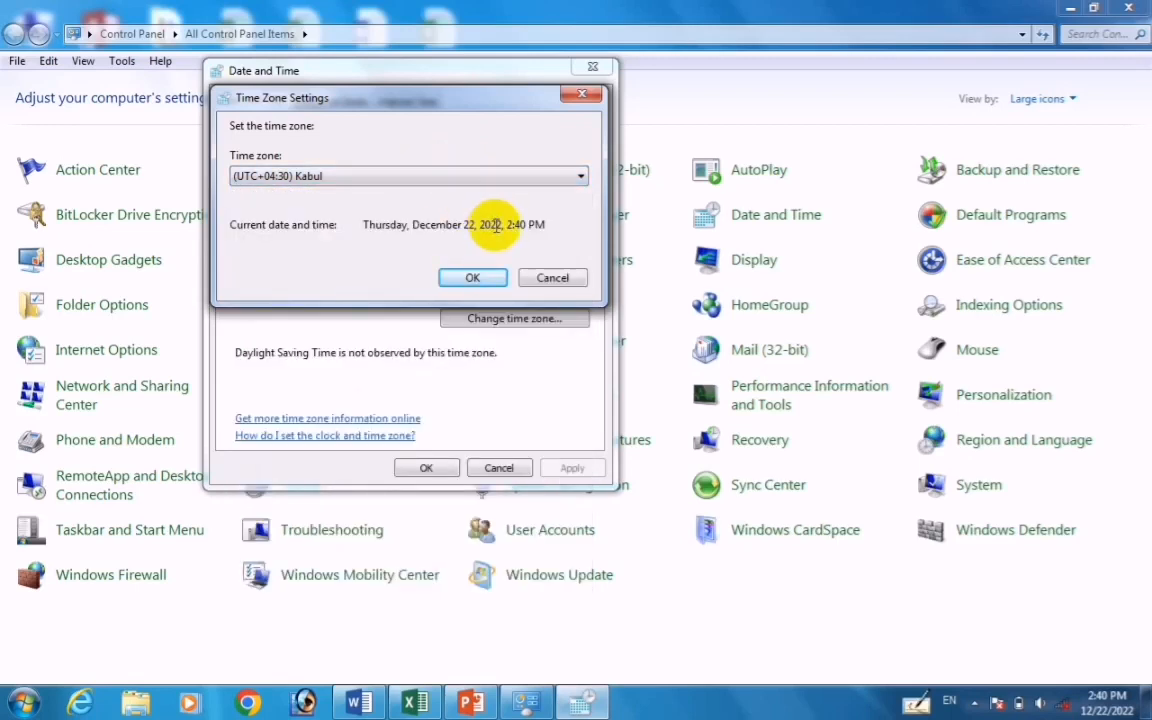
pyautogui.click(462, 276)
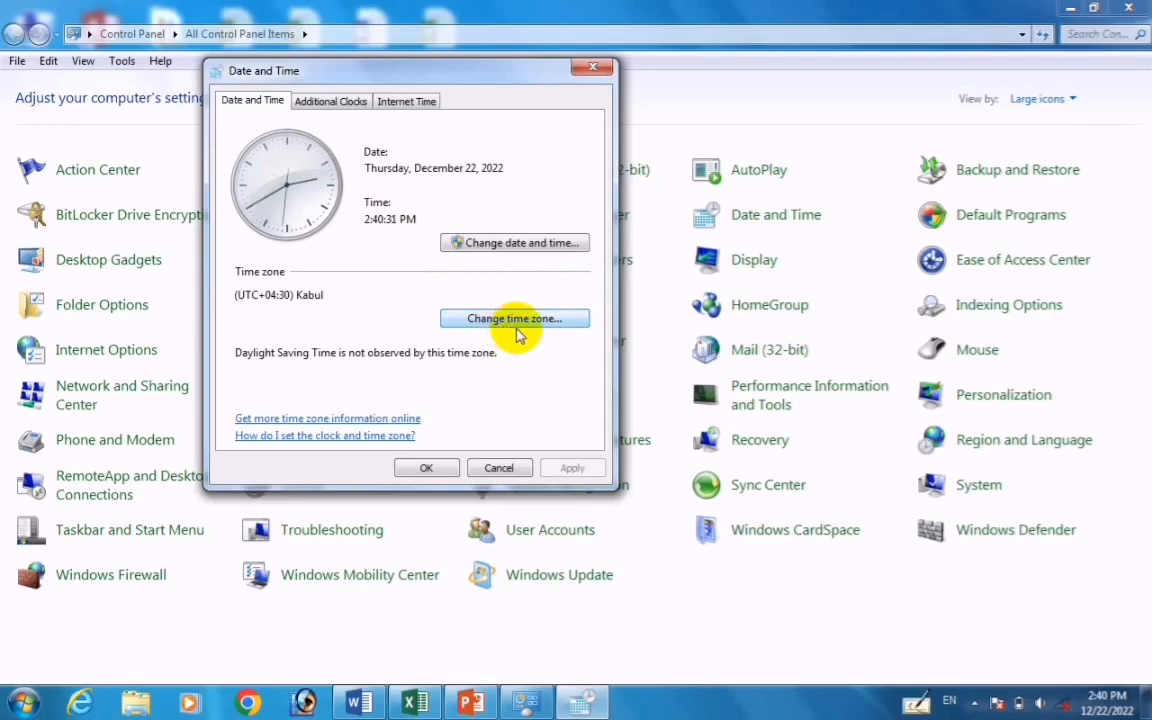
# - Enable the first additional clock and set its time zone to (UTC+05:00) Islamabad, Karachi
pyautogui.click(350, 104)
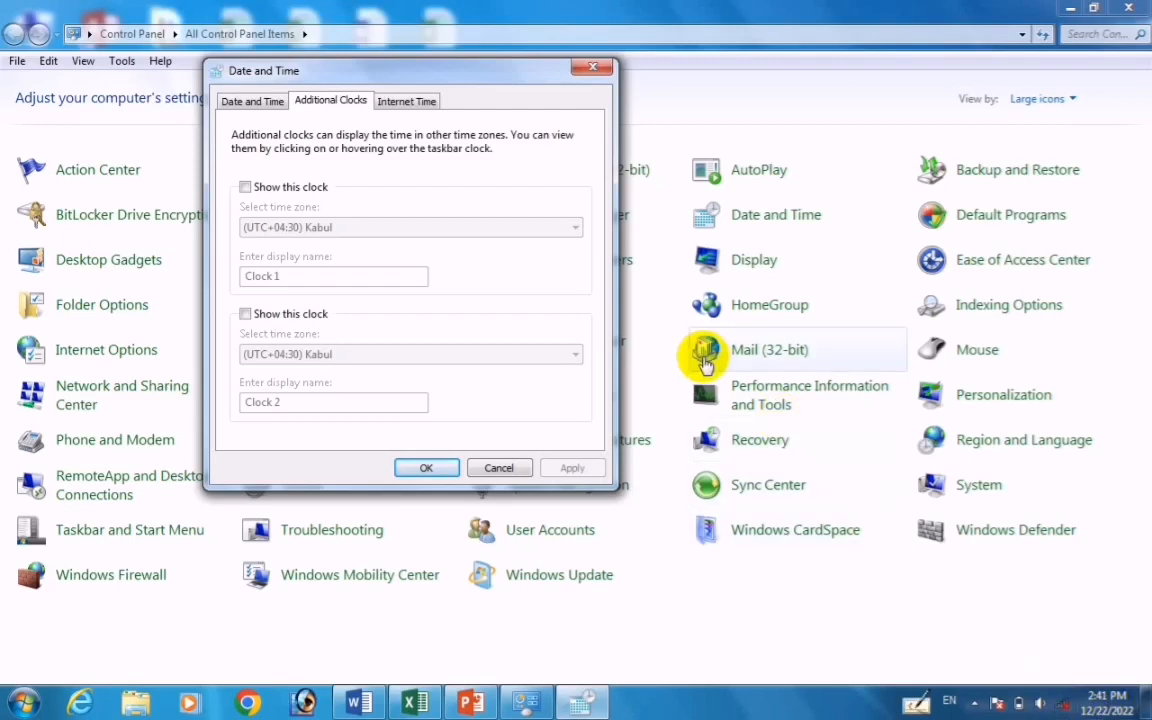
pyautogui.click(246, 187)
pyautogui.click(380, 232)
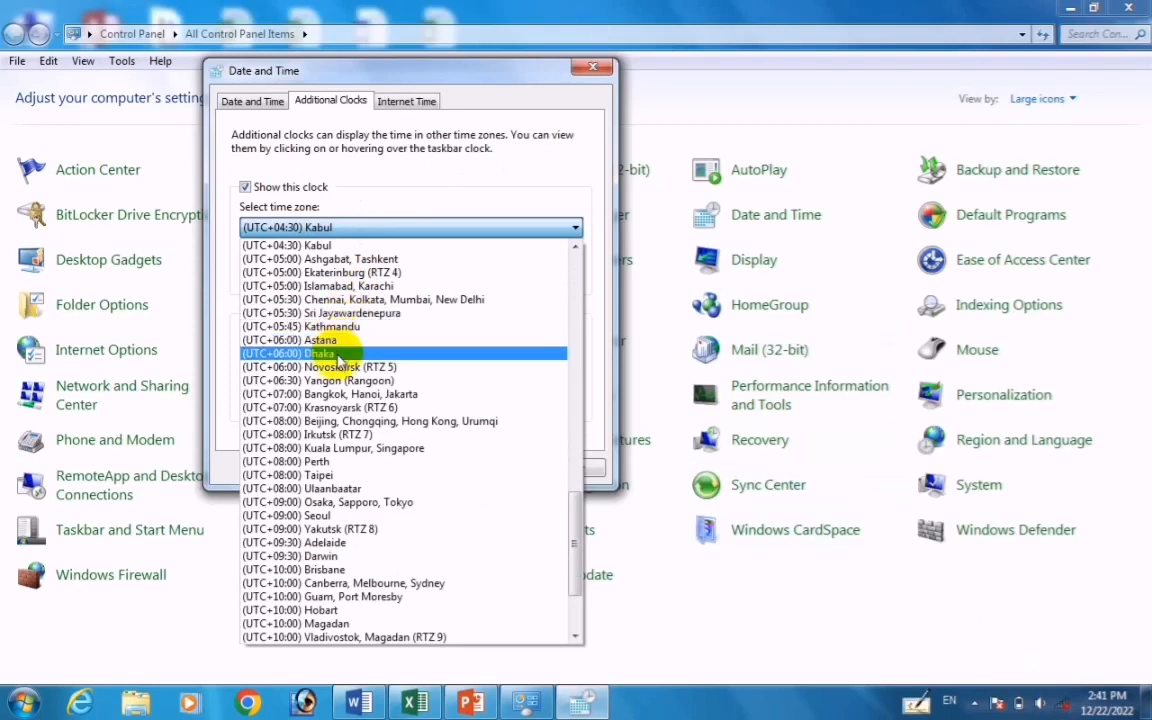
pyautogui.click(341, 287)
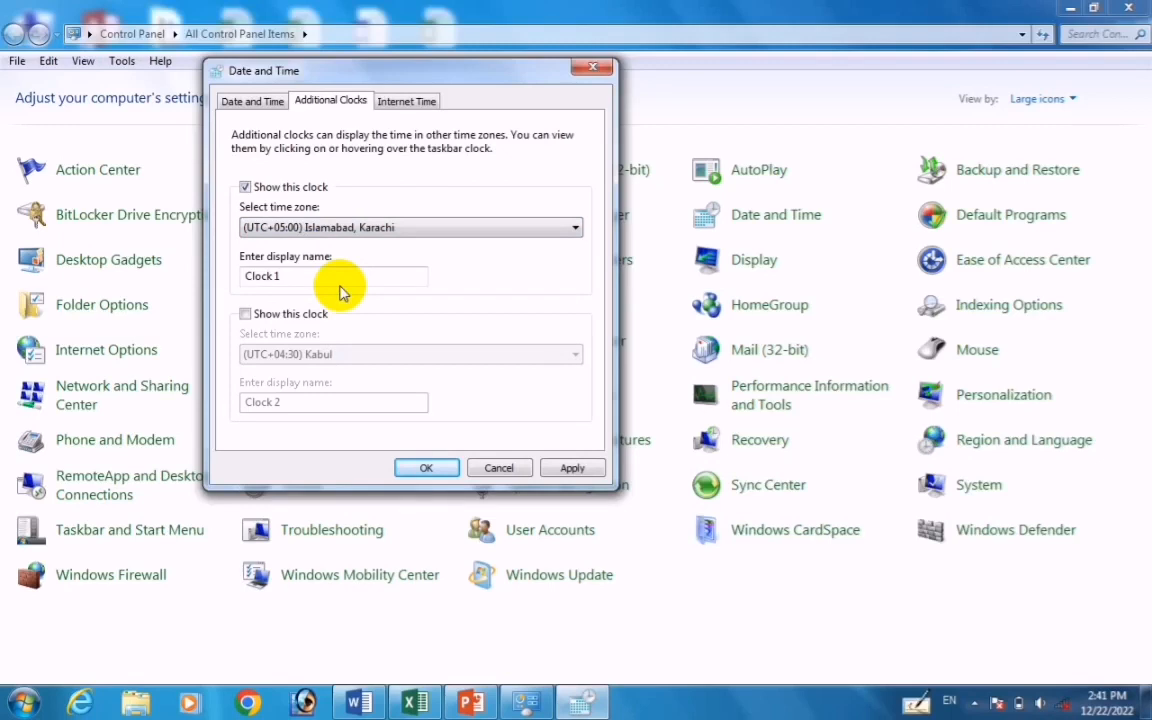
# - Name the first additional clock Pakistan, apply the change and close the date and time settings
pyautogui.click(308, 275)
pyautogui.press('BackSpace')
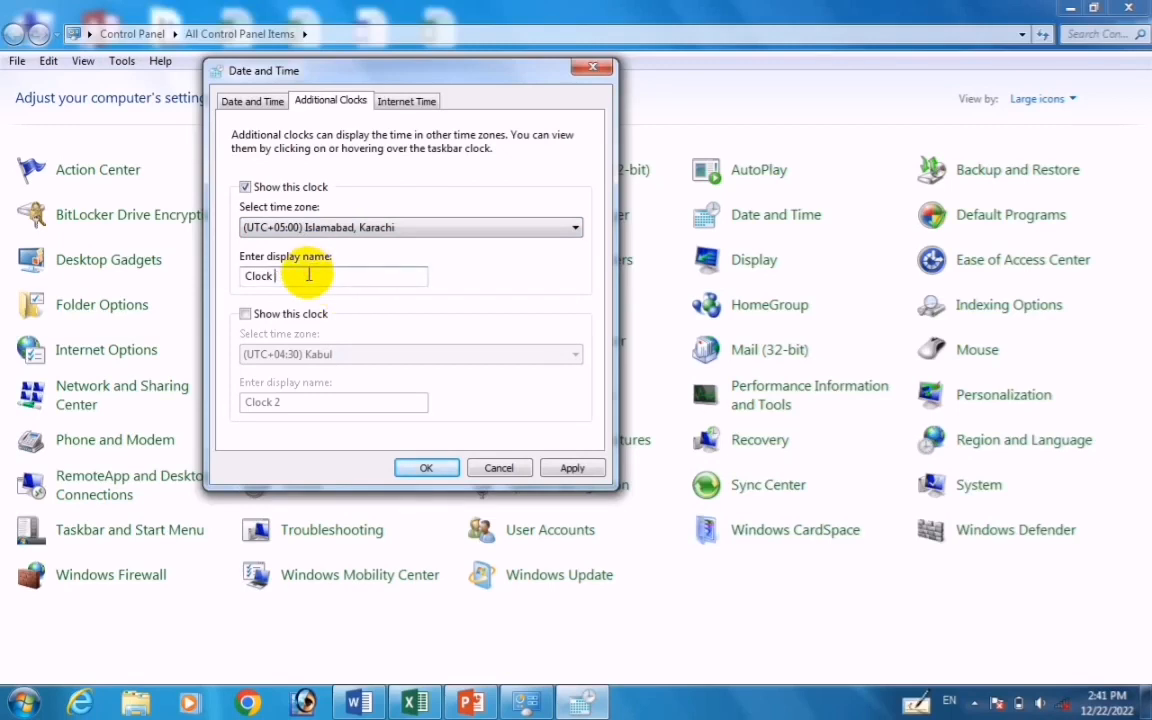
pyautogui.press('BackSpace')
pyautogui.press('BackSpace')
pyautogui.press('BackSpace')
pyautogui.press('BackSpace')
pyautogui.press('BackSpace')
pyautogui.press('BackSpace')
pyautogui.write('Pakistan')
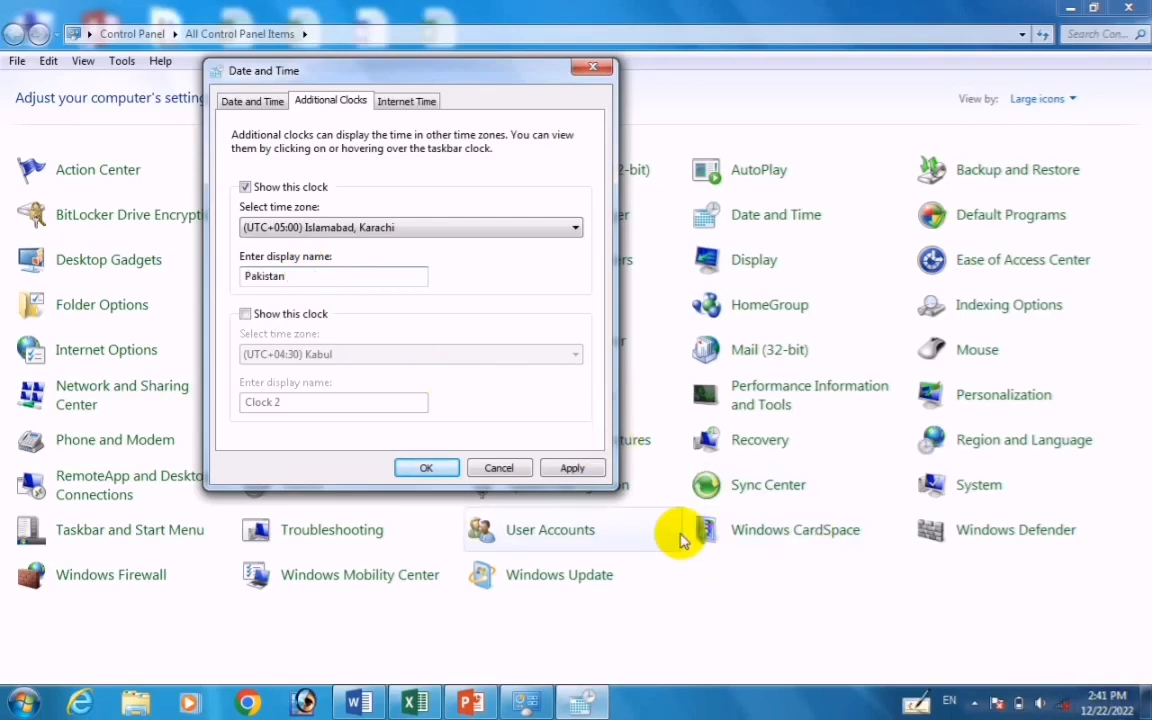
pyautogui.click(571, 468)
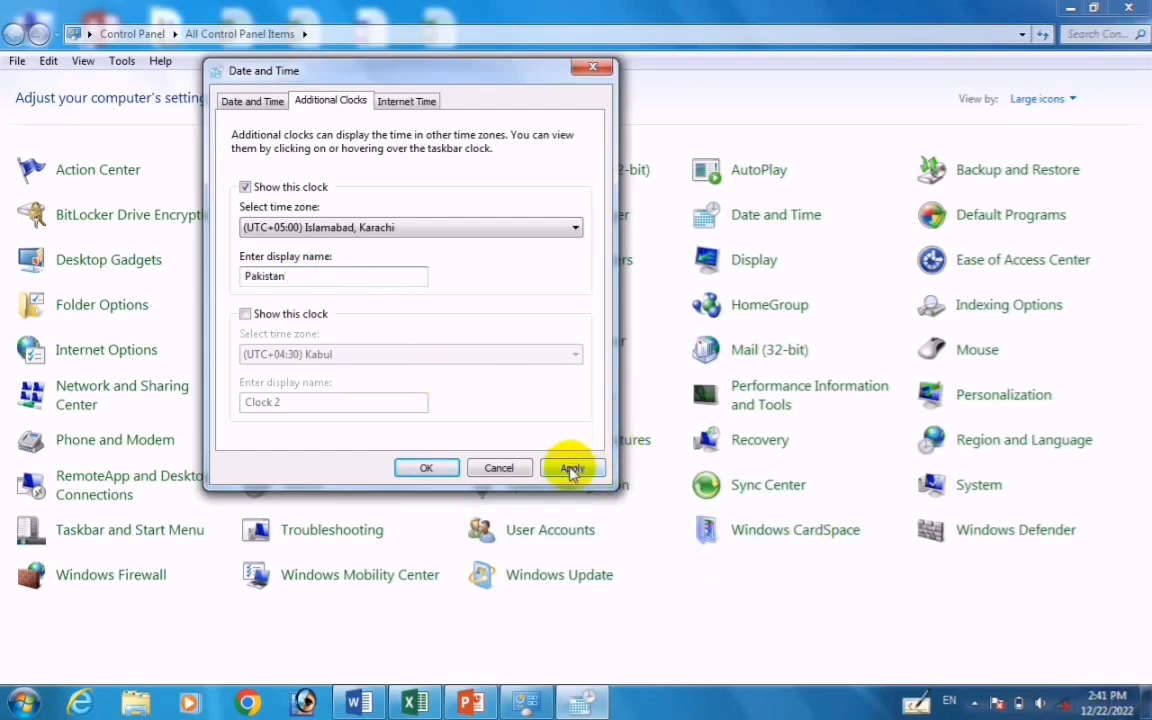
pyautogui.click(430, 467)
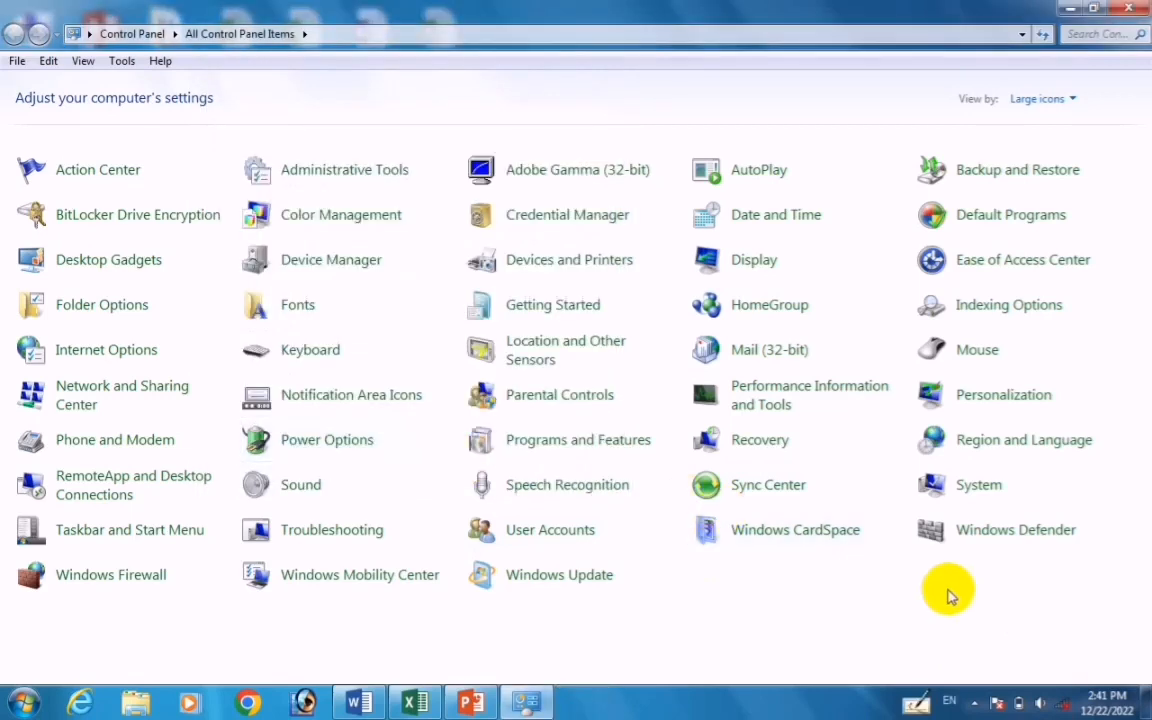
# - Check the taskbar clock, reopen its date and time settings, and enable a second additional clock with time zone (UTC+03:30) Tehran
pyautogui.click(1107, 702)
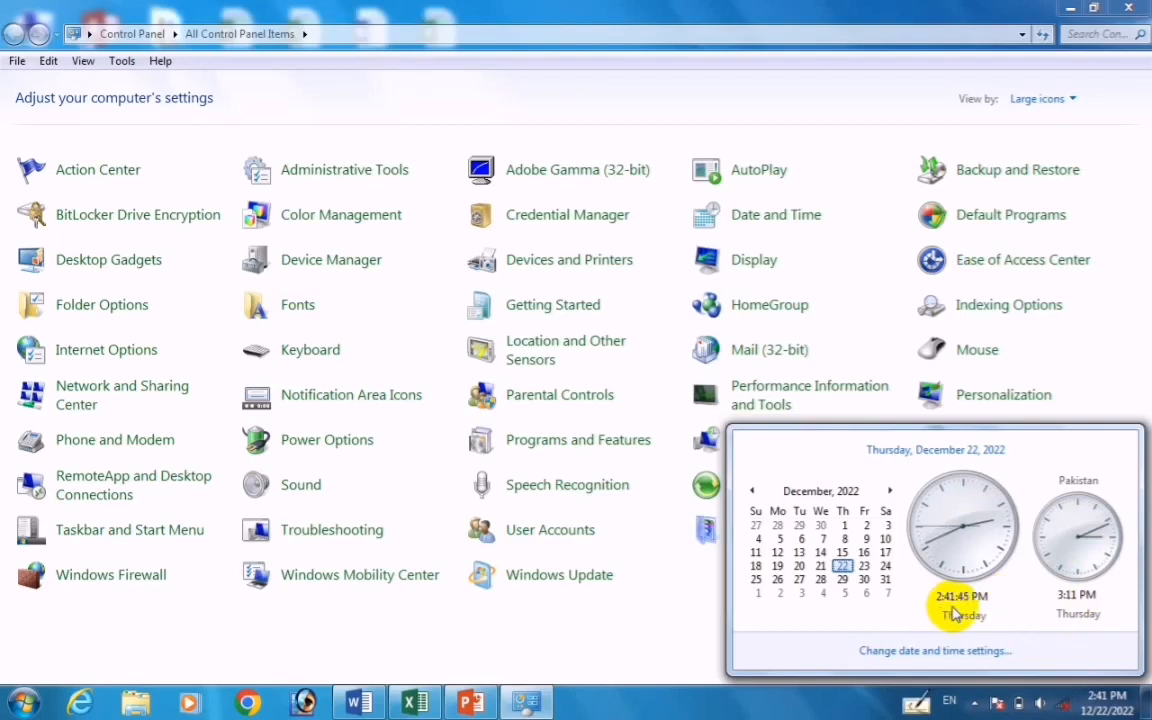
pyautogui.click(988, 651)
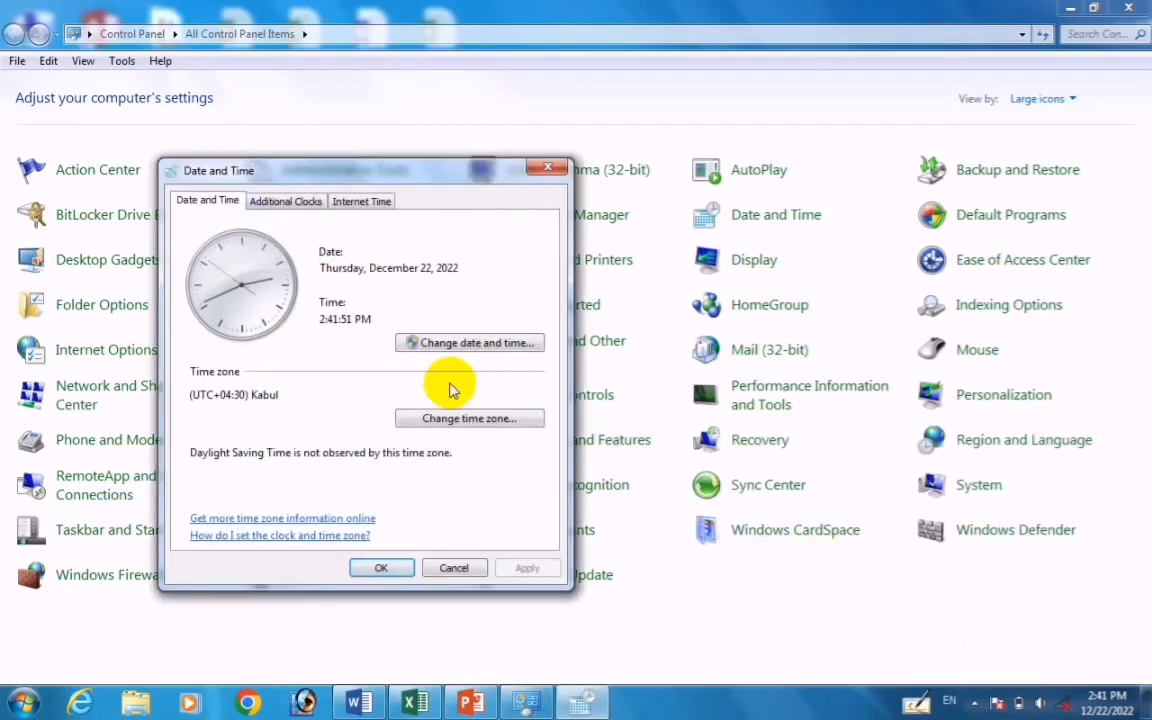
pyautogui.click(288, 202)
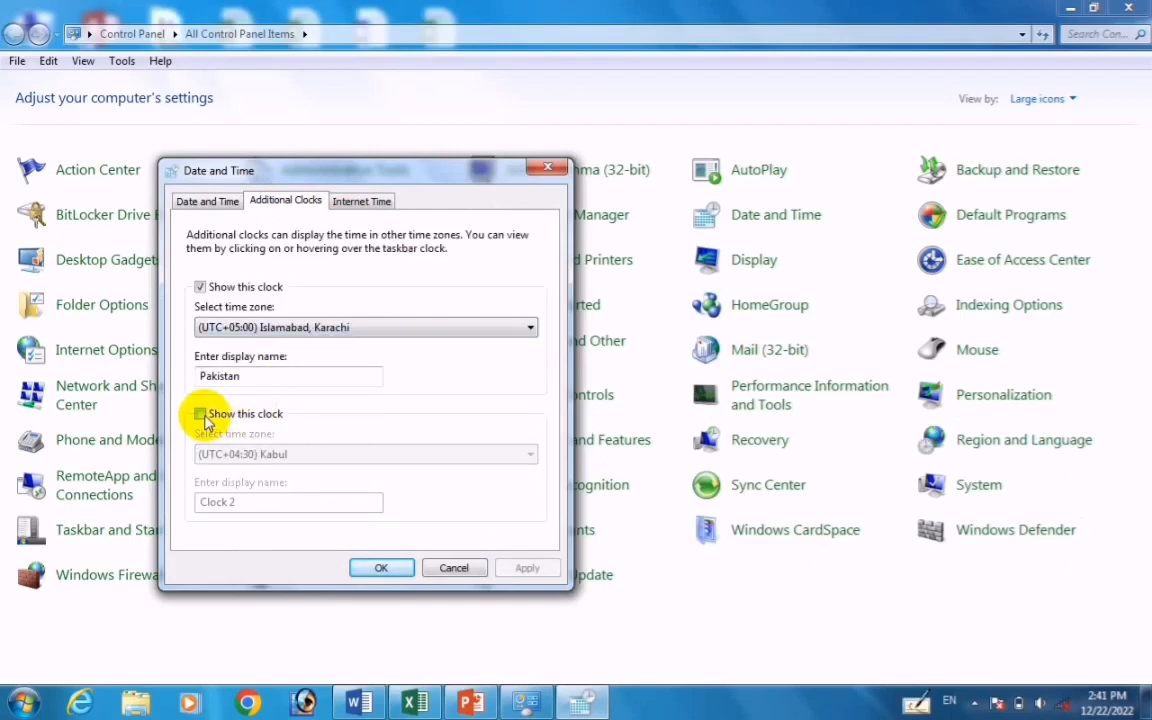
pyautogui.click(200, 414)
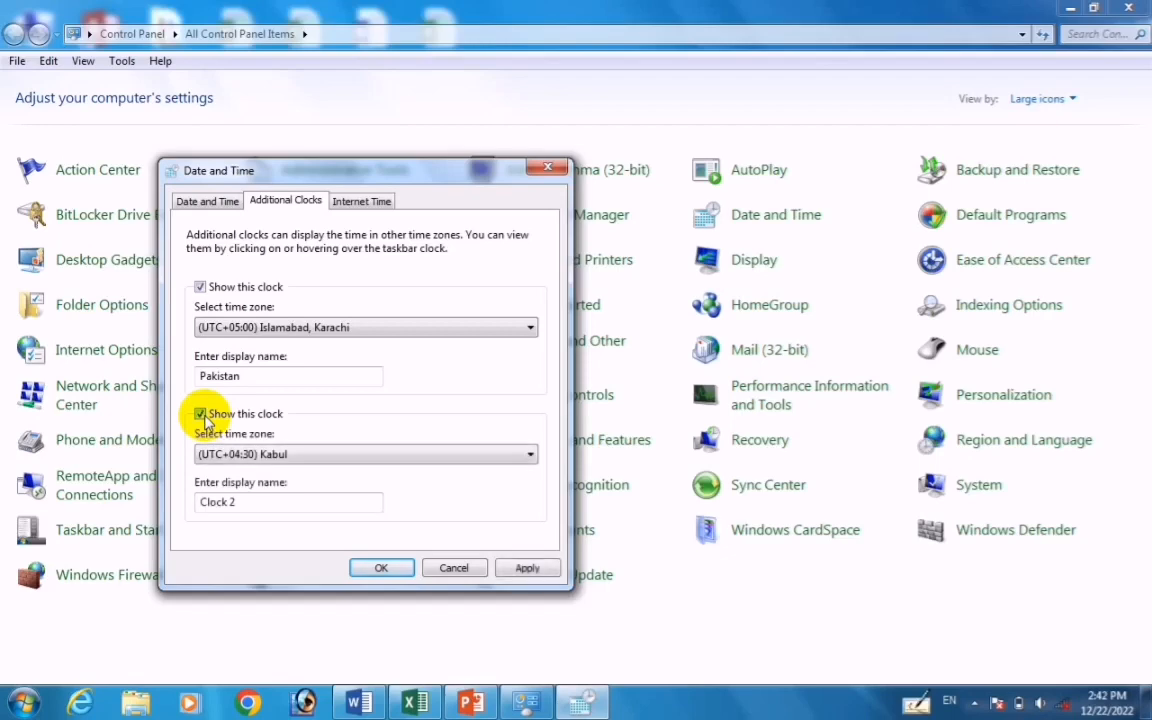
pyautogui.click(277, 463)
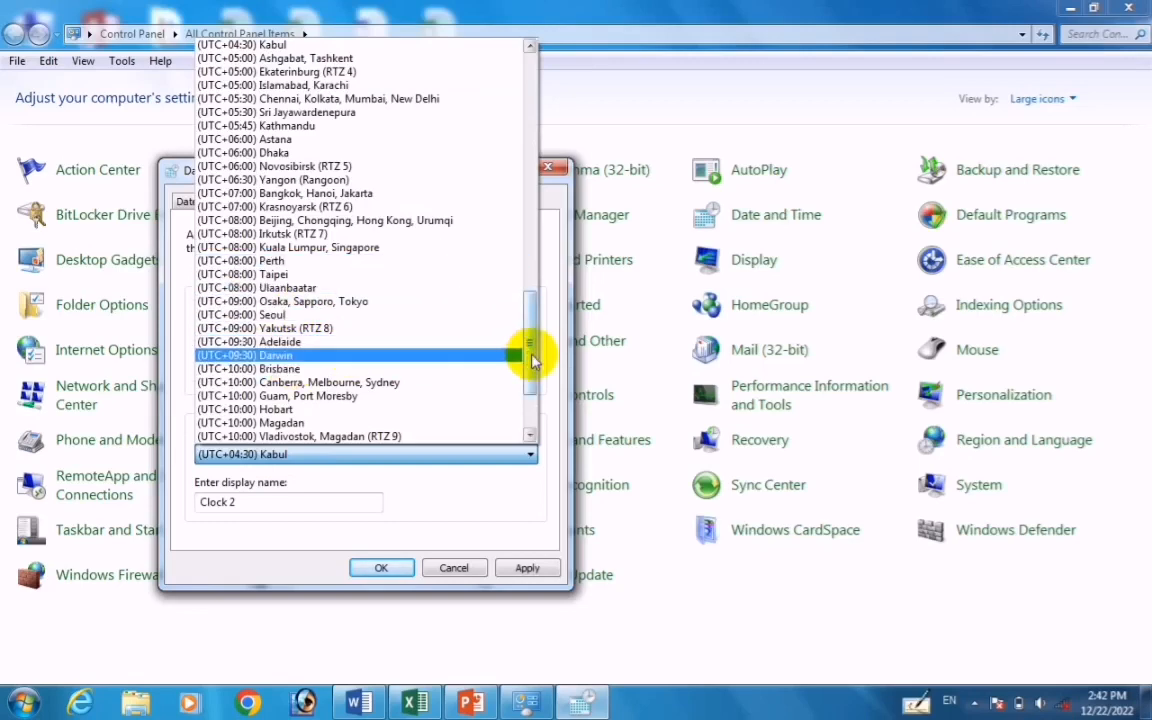
pyautogui.moveTo(531, 358); pyautogui.dragTo(531, 395)
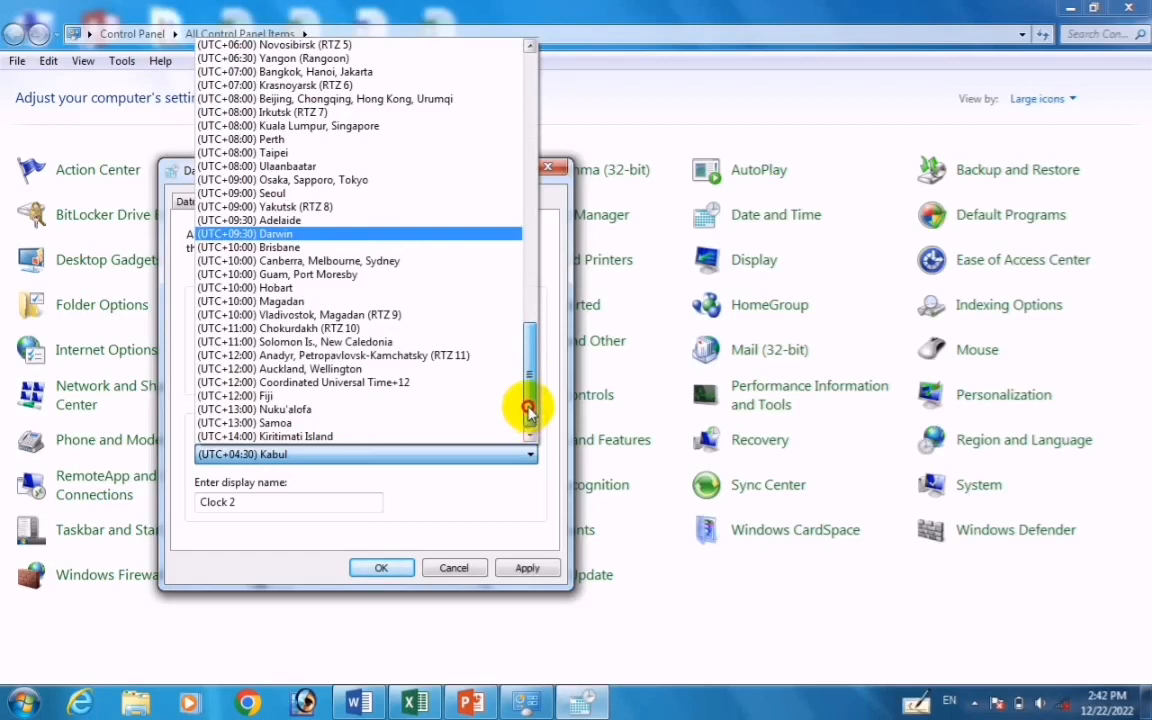
pyautogui.moveTo(527, 386); pyautogui.dragTo(520, 305)
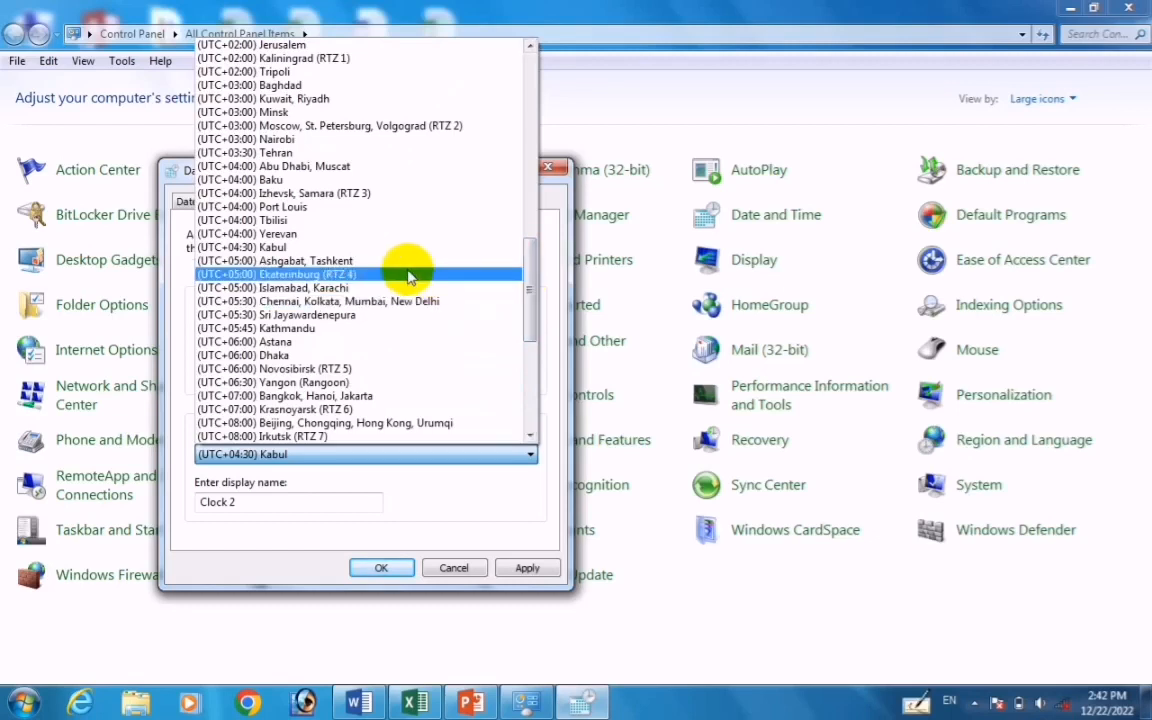
pyautogui.click(292, 153)
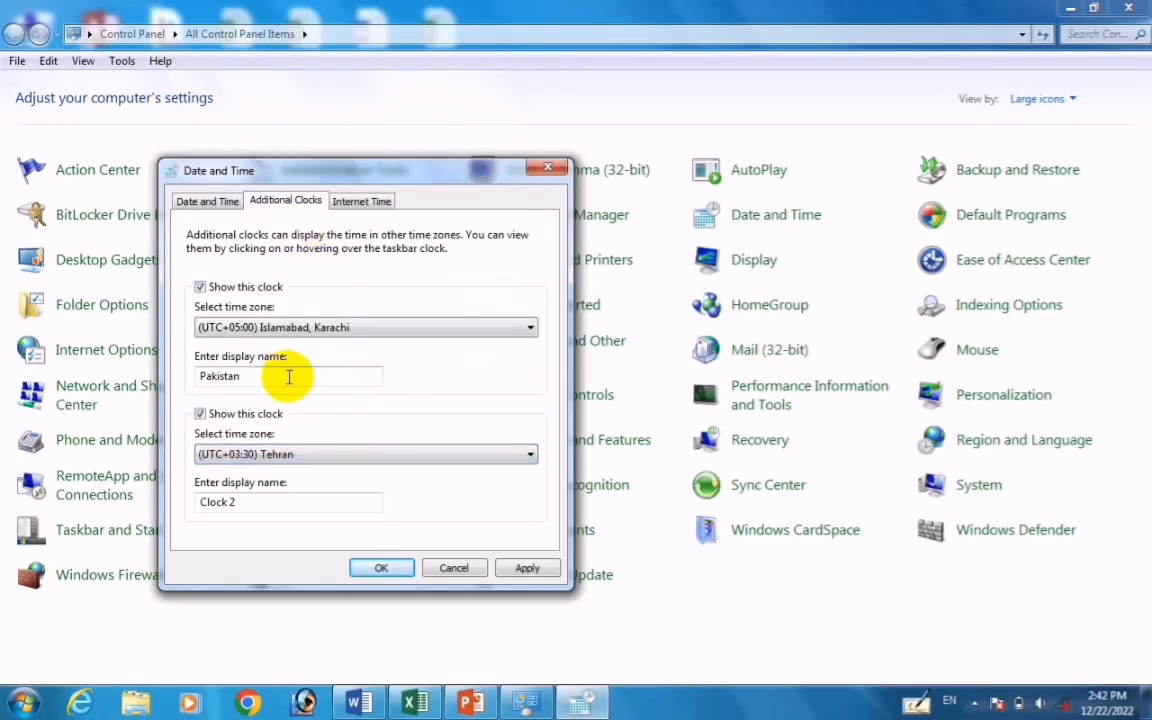
# - Name the second additional clock Iran, apply the change and close the date and time settings
pyautogui.click(257, 500)
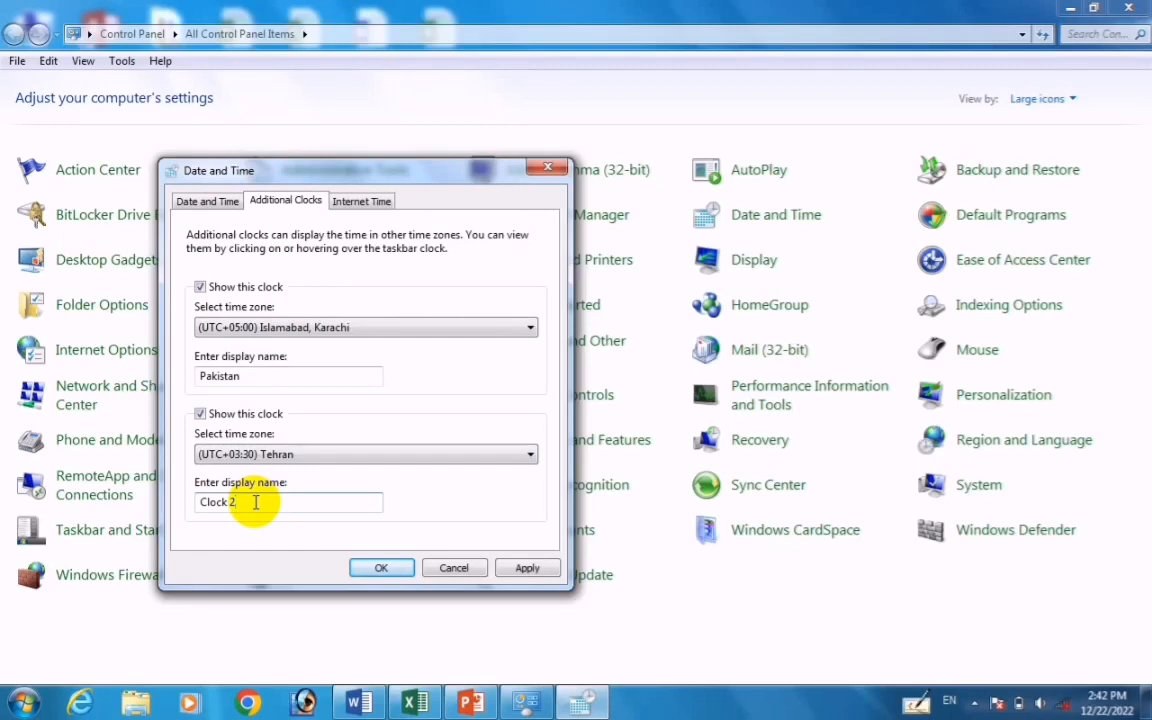
pyautogui.press('BackSpace')
pyautogui.press('BackSpace')
pyautogui.press('BackSpace')
pyautogui.press('BackSpace')
pyautogui.press('BackSpace')
pyautogui.press('BackSpace')
pyautogui.press('BackSpace')
pyautogui.write('ra')
pyautogui.write('n')
pyautogui.click(547, 572)
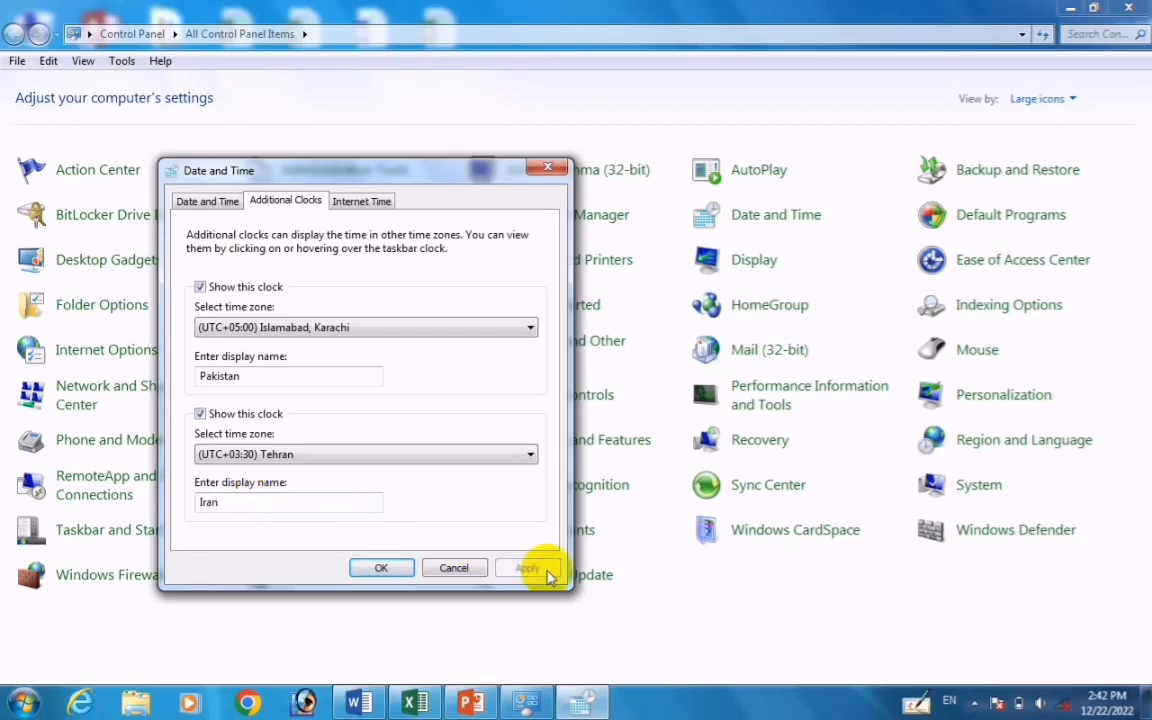
pyautogui.click(381, 569)
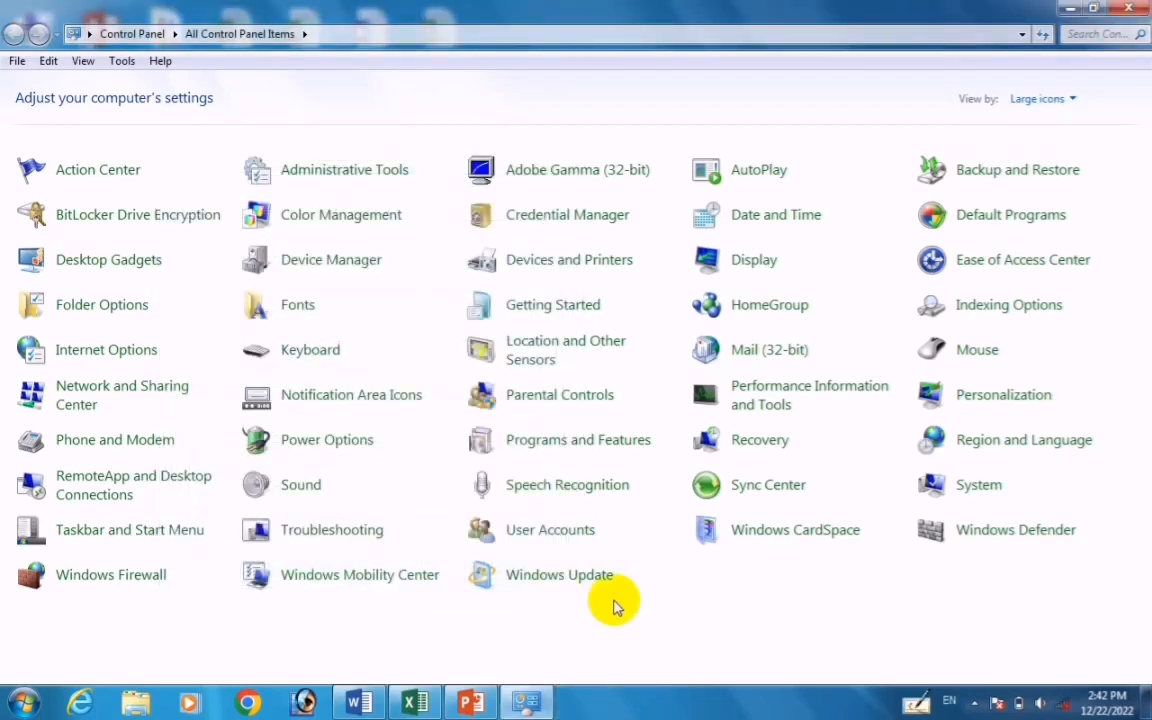
# - View the additional clocks from the taskbar, then open the online time zone information from the date and time settings and minimize the browser
pyautogui.click(1107, 700)
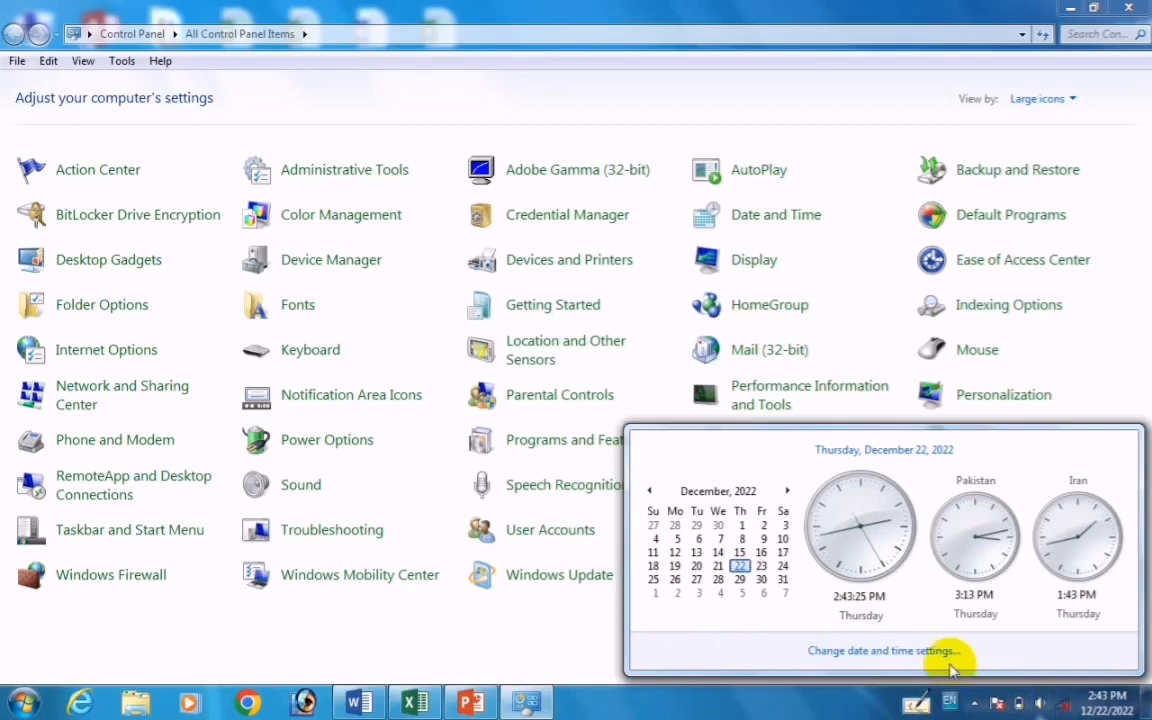
pyautogui.click(906, 655)
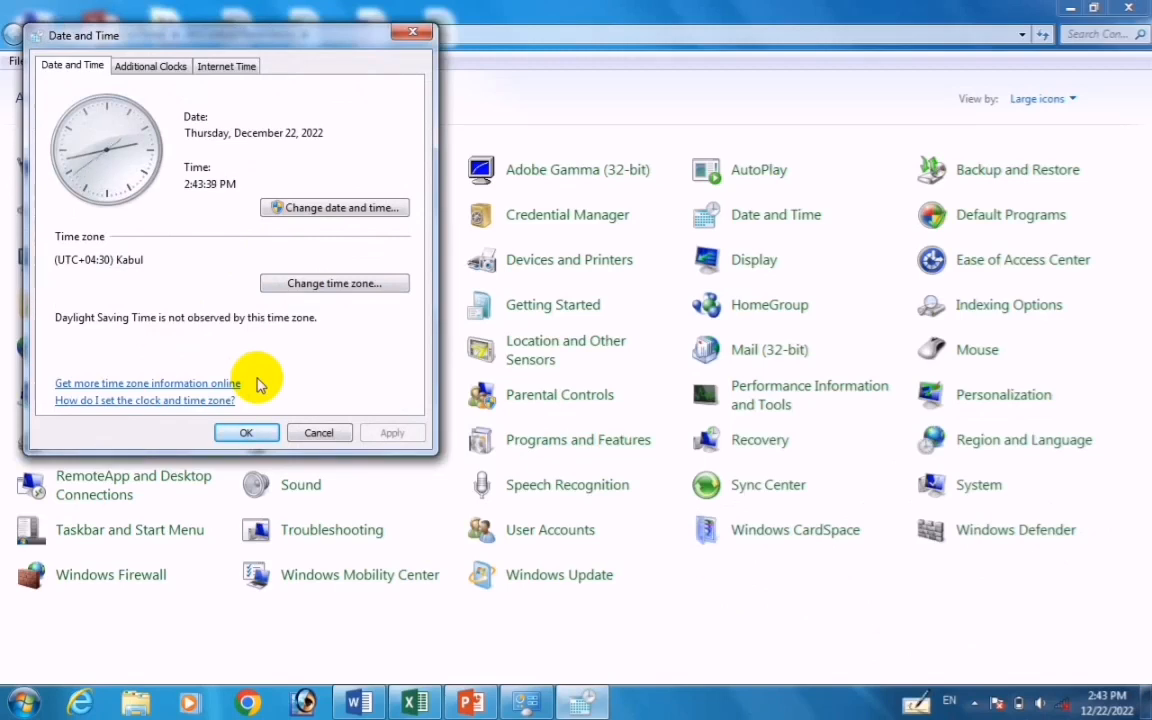
pyautogui.click(204, 385)
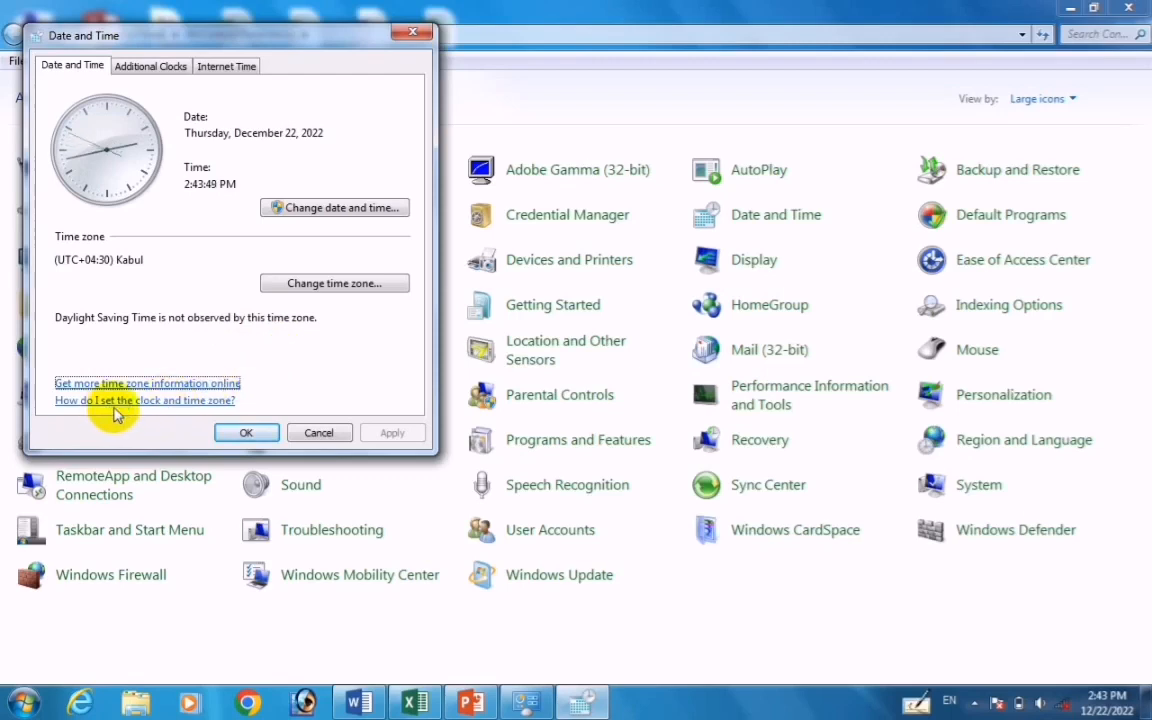
pyautogui.click(190, 405)
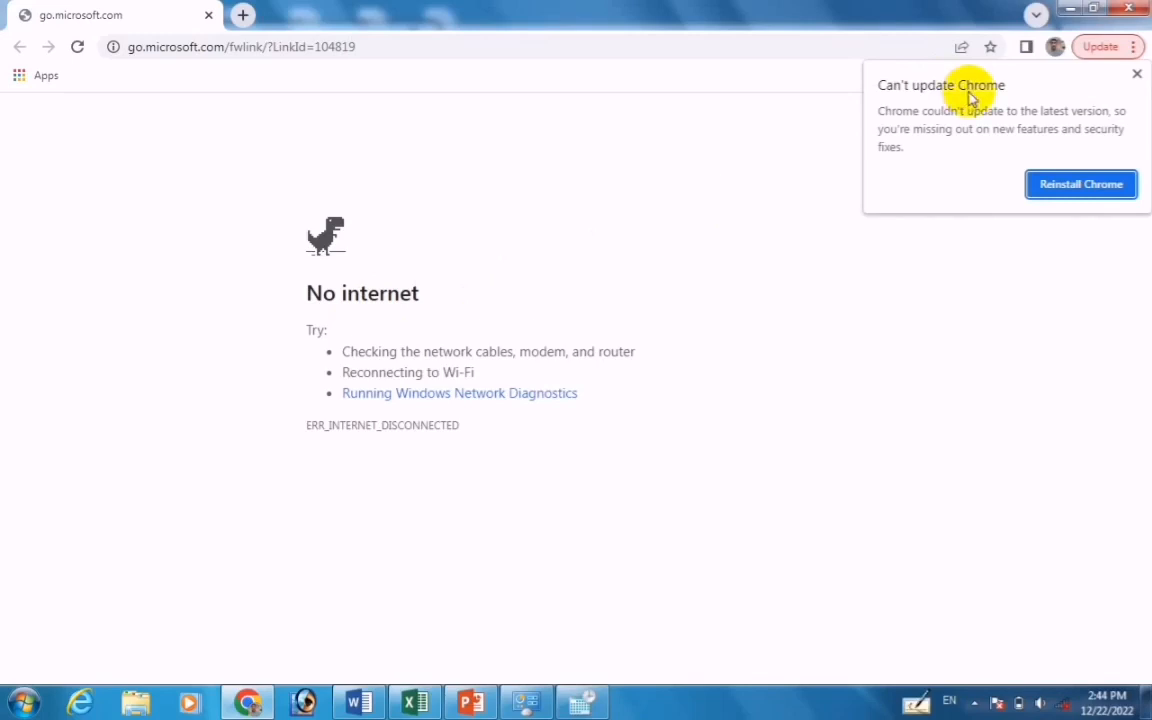
pyautogui.click(1070, 8)
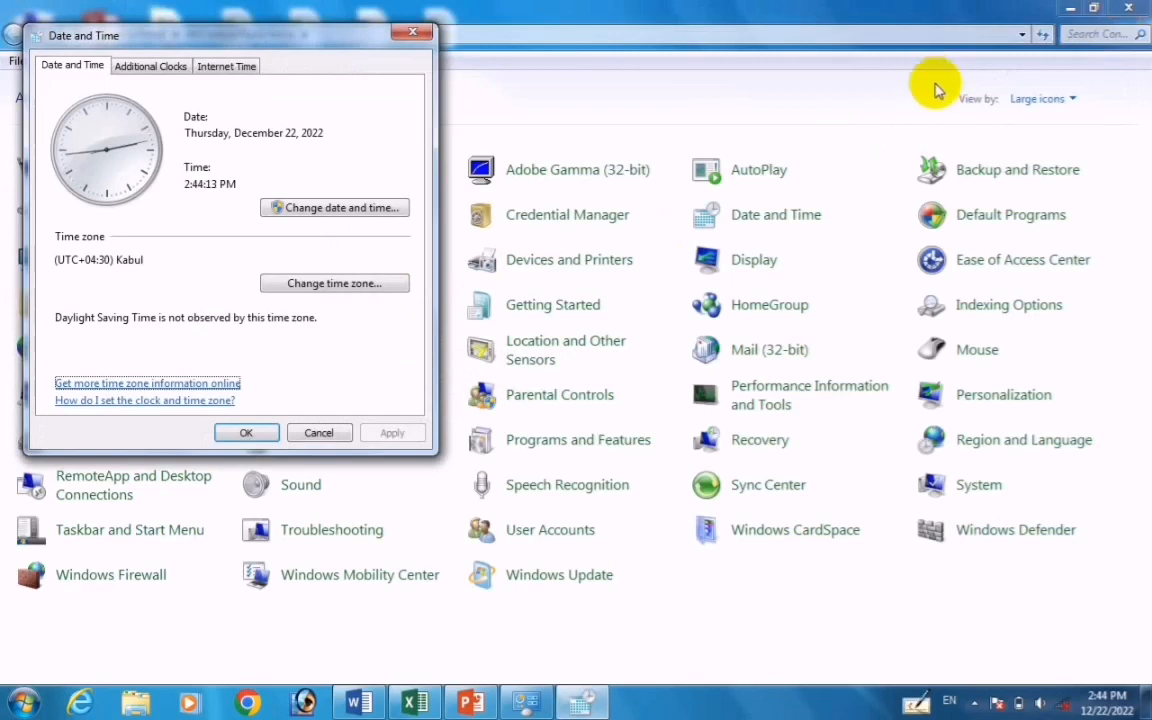
# - Review the additional clocks and the Internet time server choices, cancel, and close the date and time settings and Control Panel
pyautogui.click(165, 78)
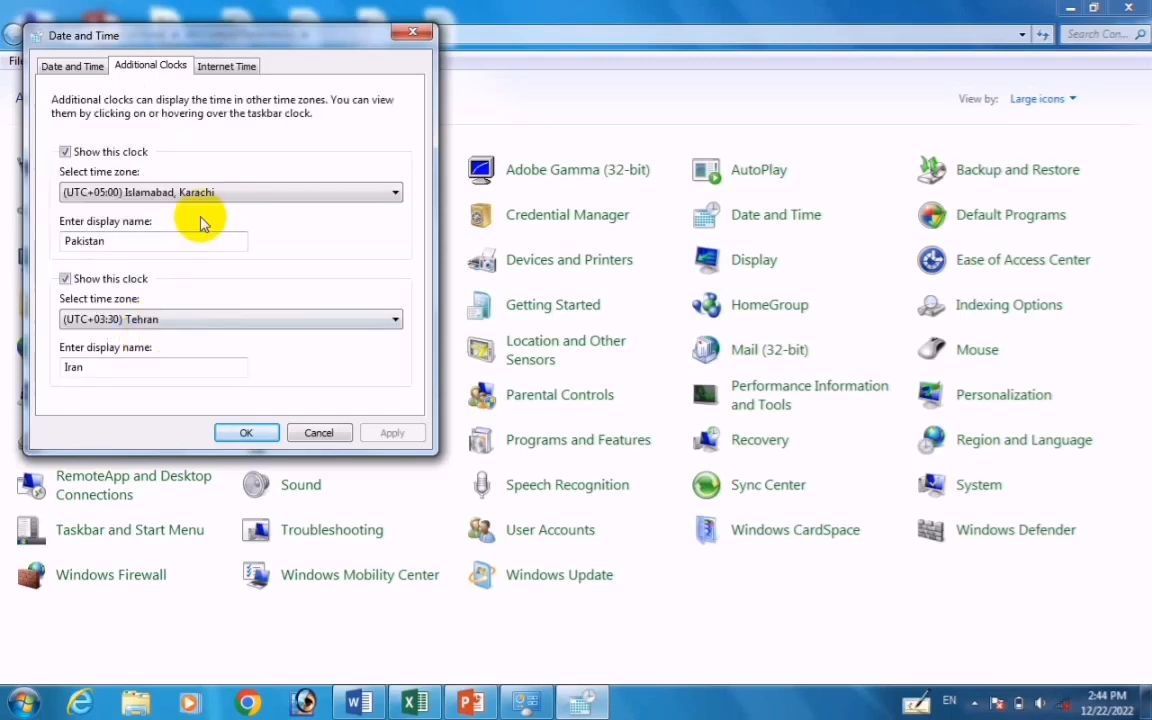
pyautogui.click(220, 70)
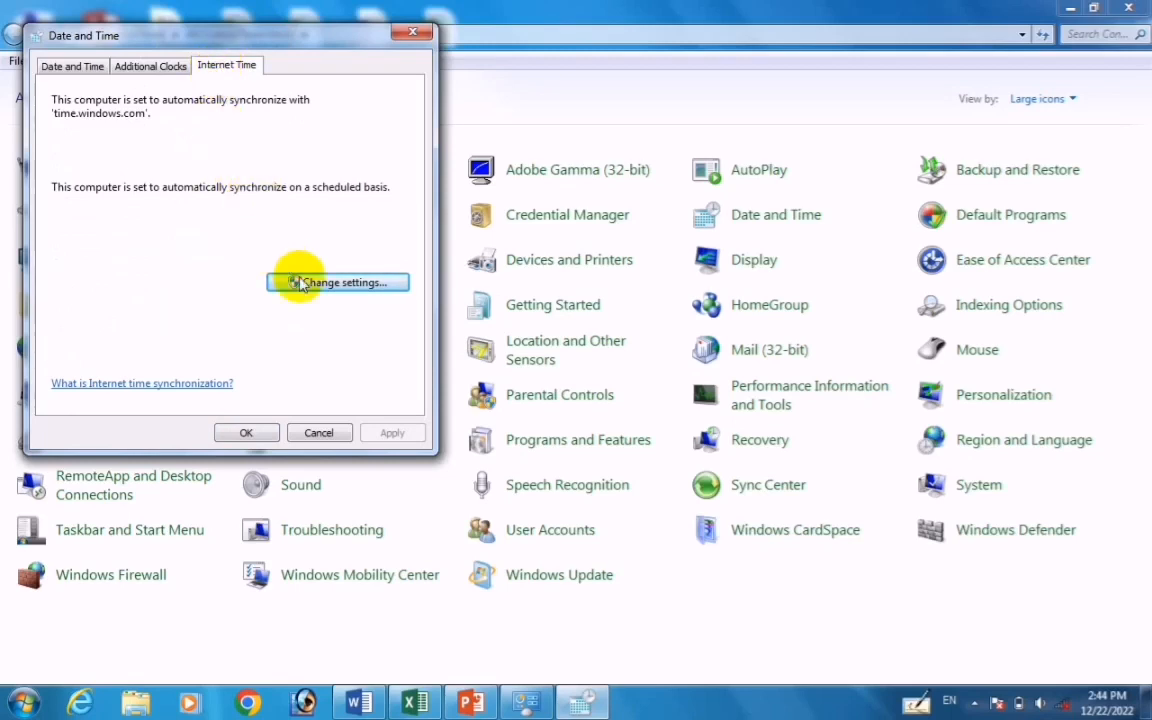
pyautogui.click(356, 284)
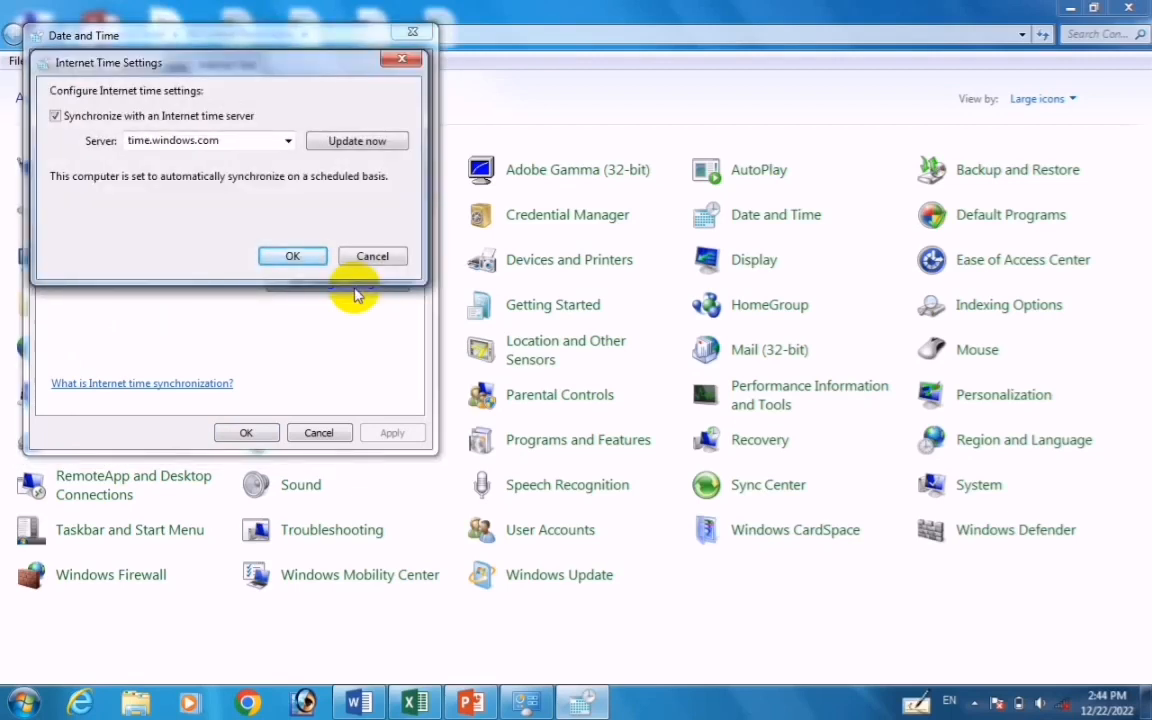
pyautogui.click(288, 143)
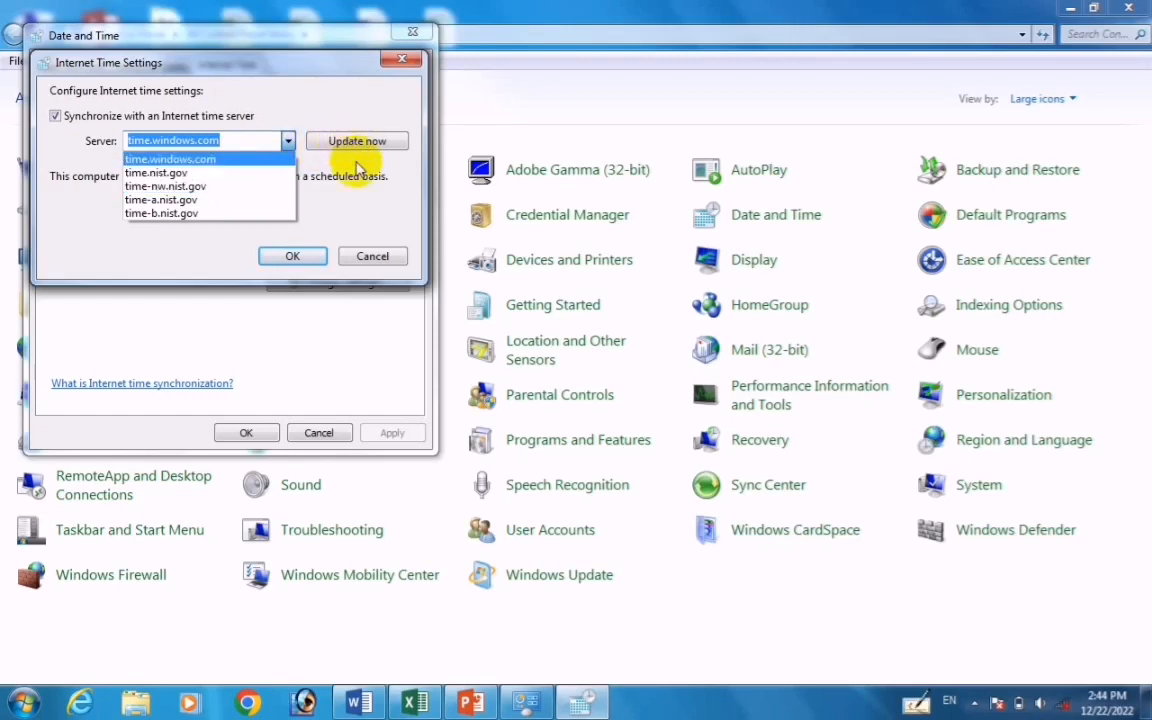
pyautogui.click(366, 224)
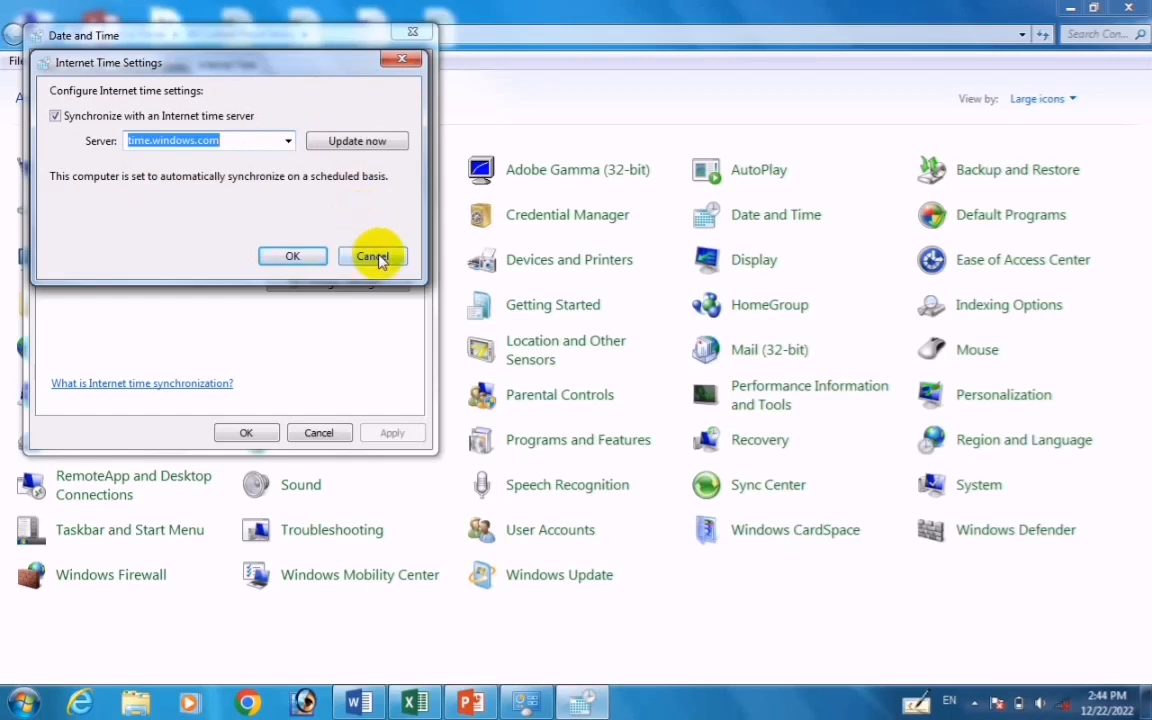
pyautogui.click(378, 259)
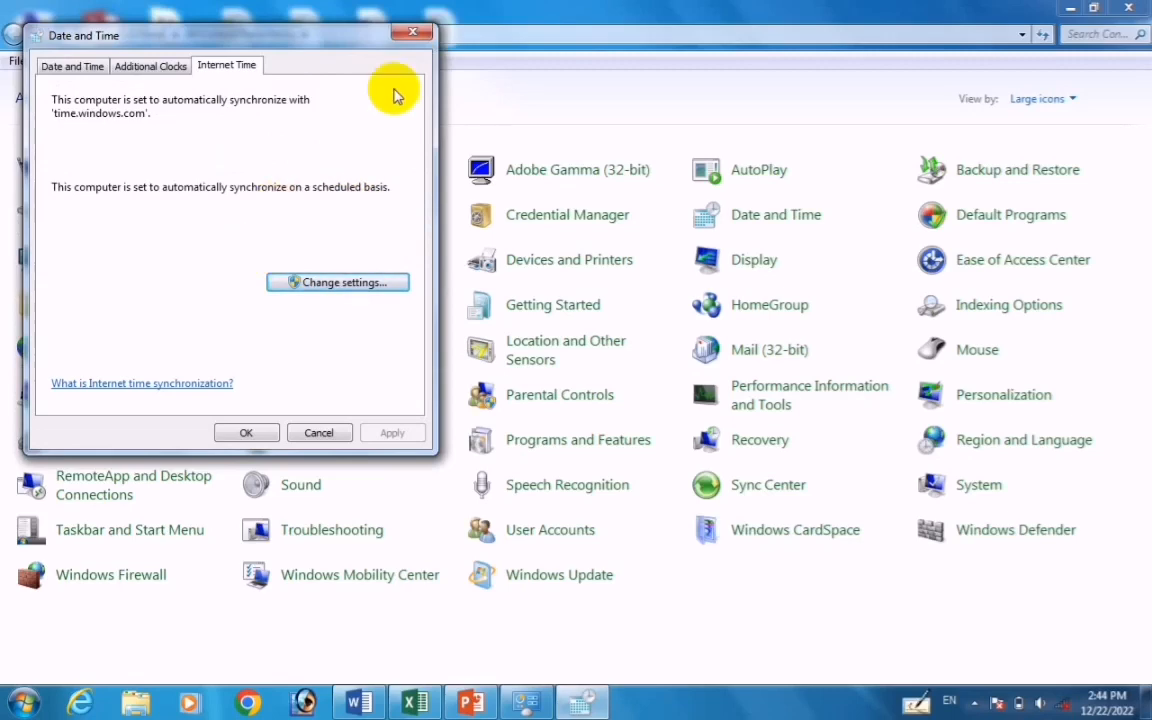
pyautogui.click(411, 32)
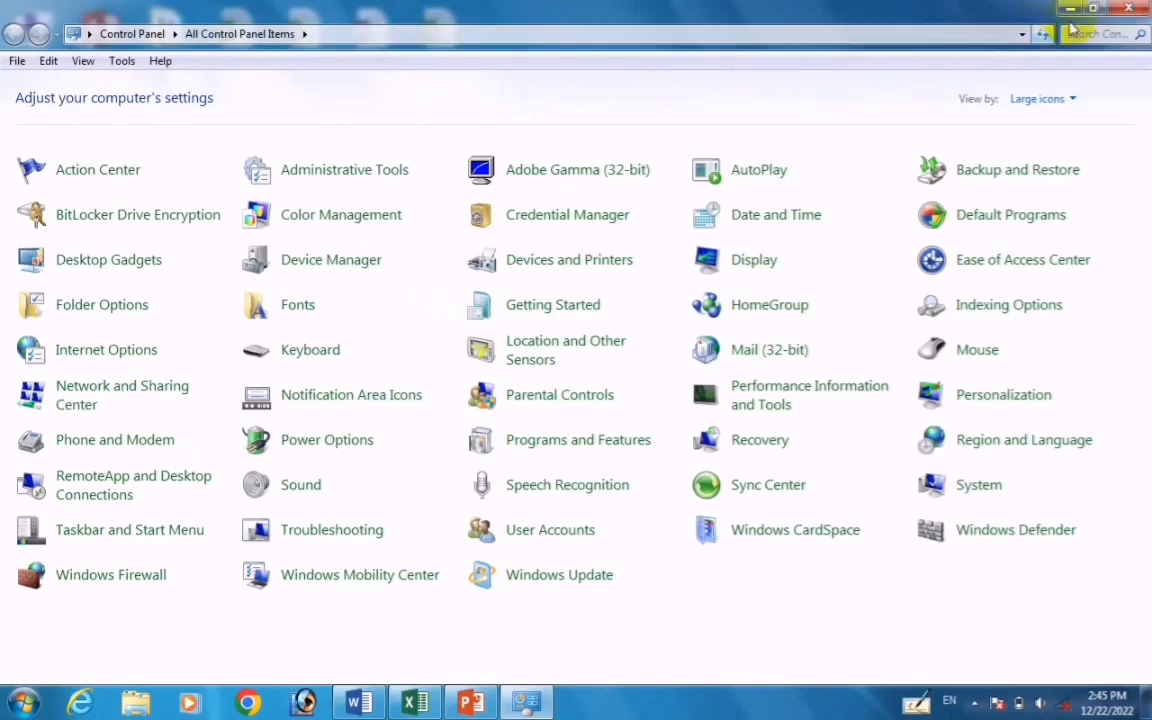
pyautogui.click(1124, 9)
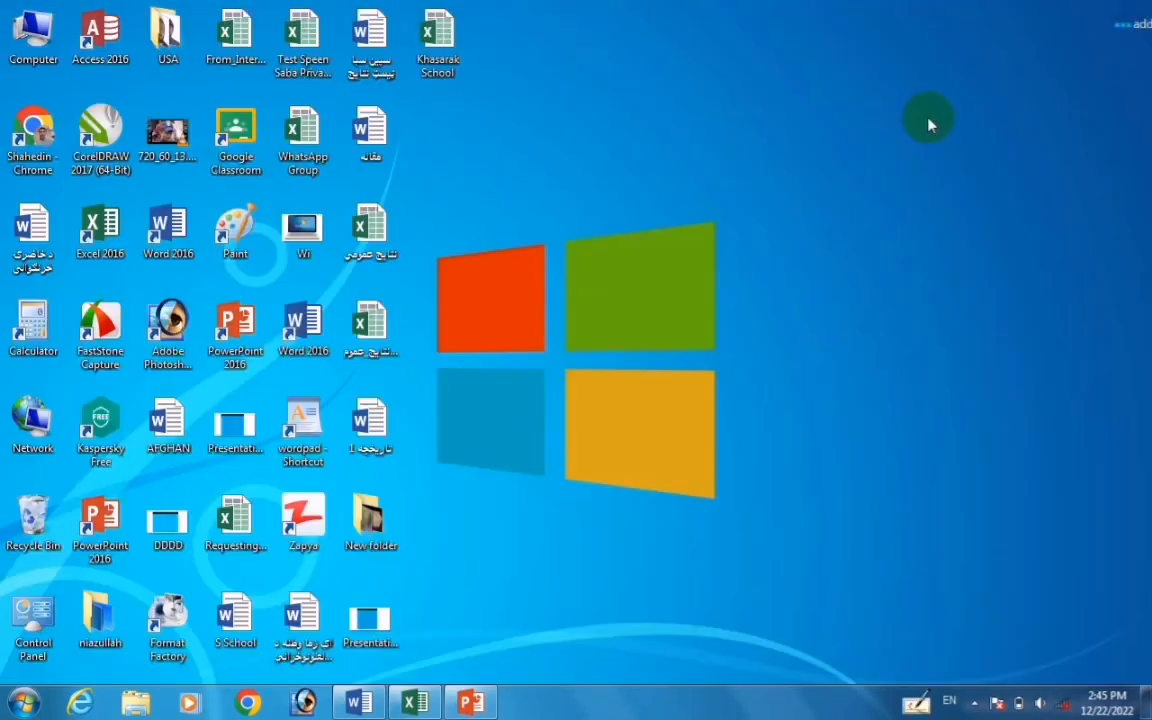